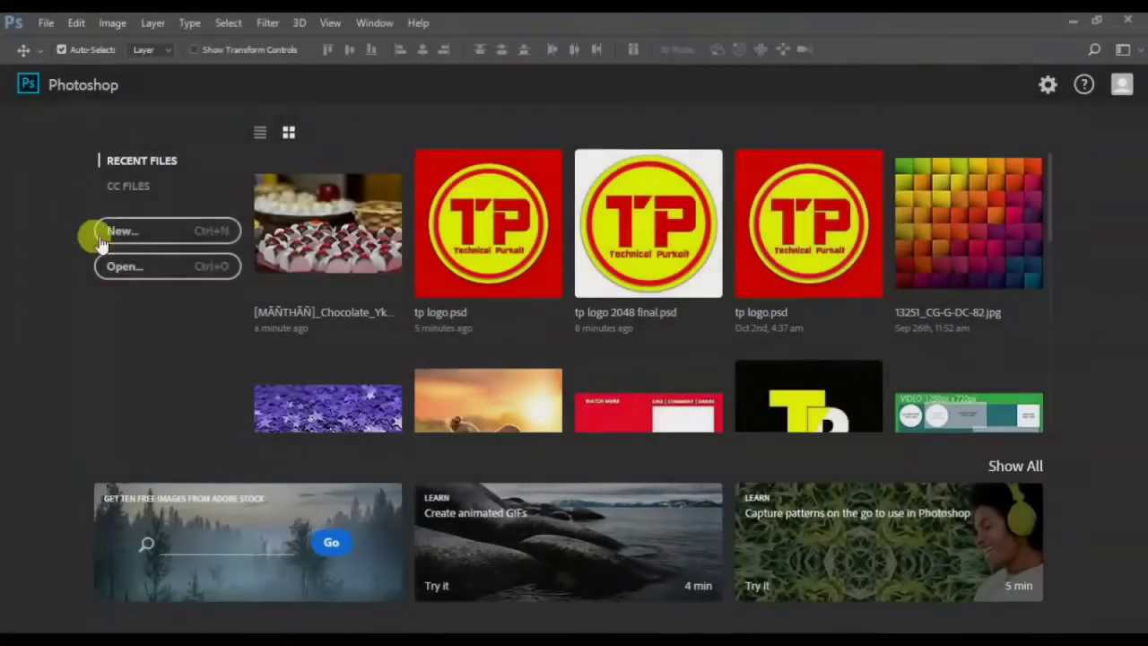
Step: Open the Chocolate candy photo from the OGQ folder
left_click(141, 272)
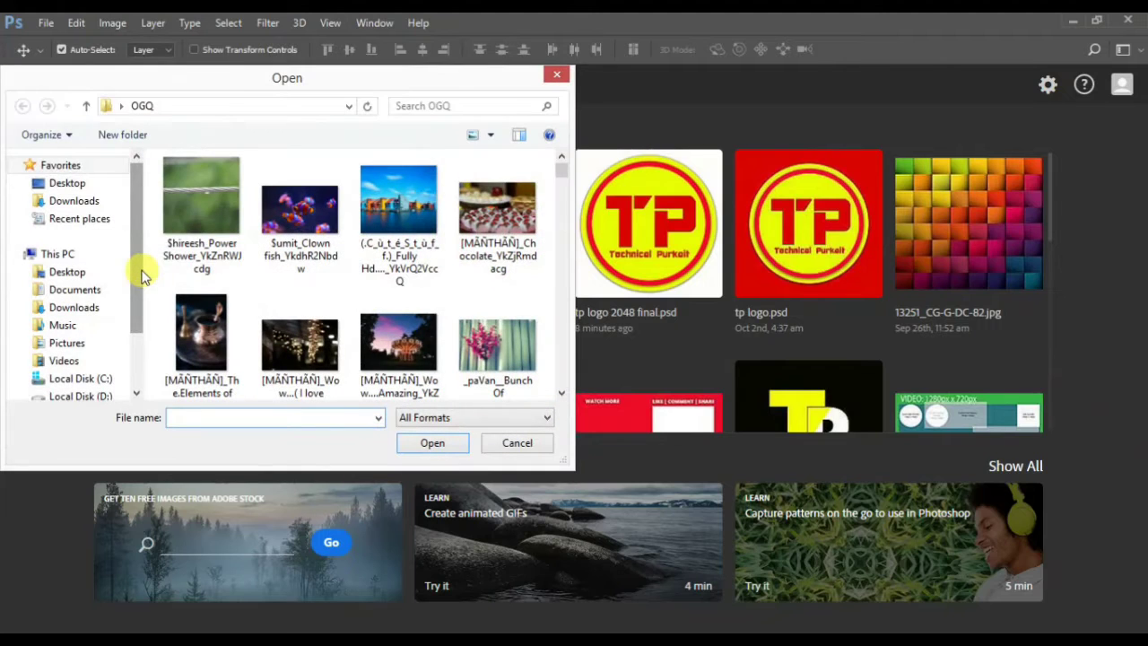
left_click(497, 267)
left_click(432, 443)
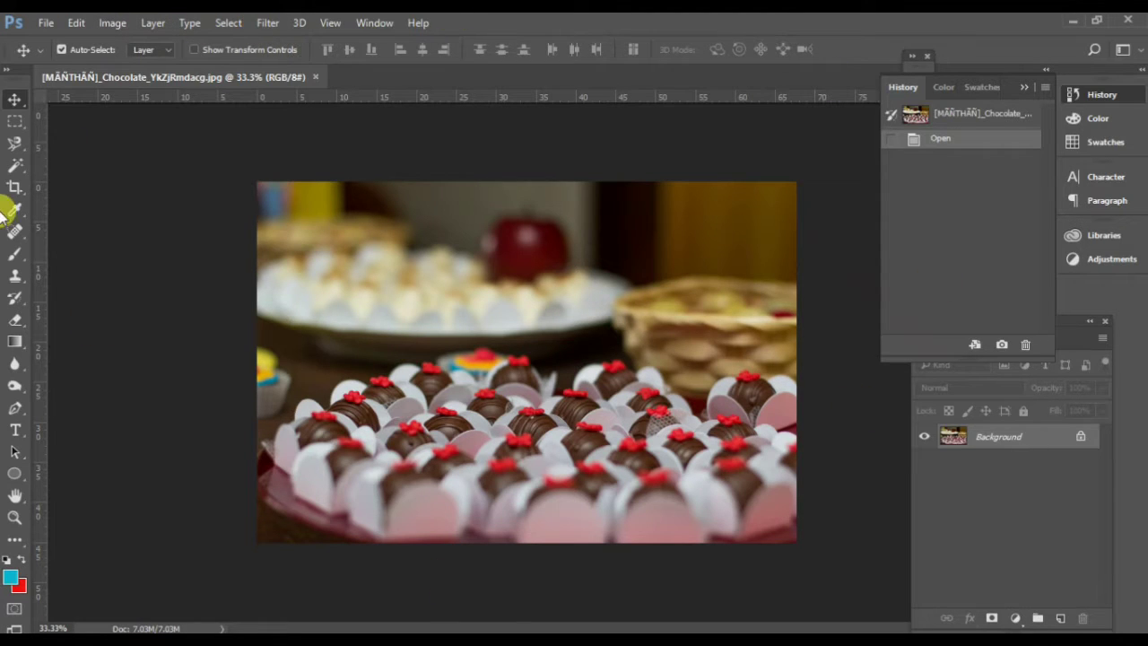
left_click(270, 23)
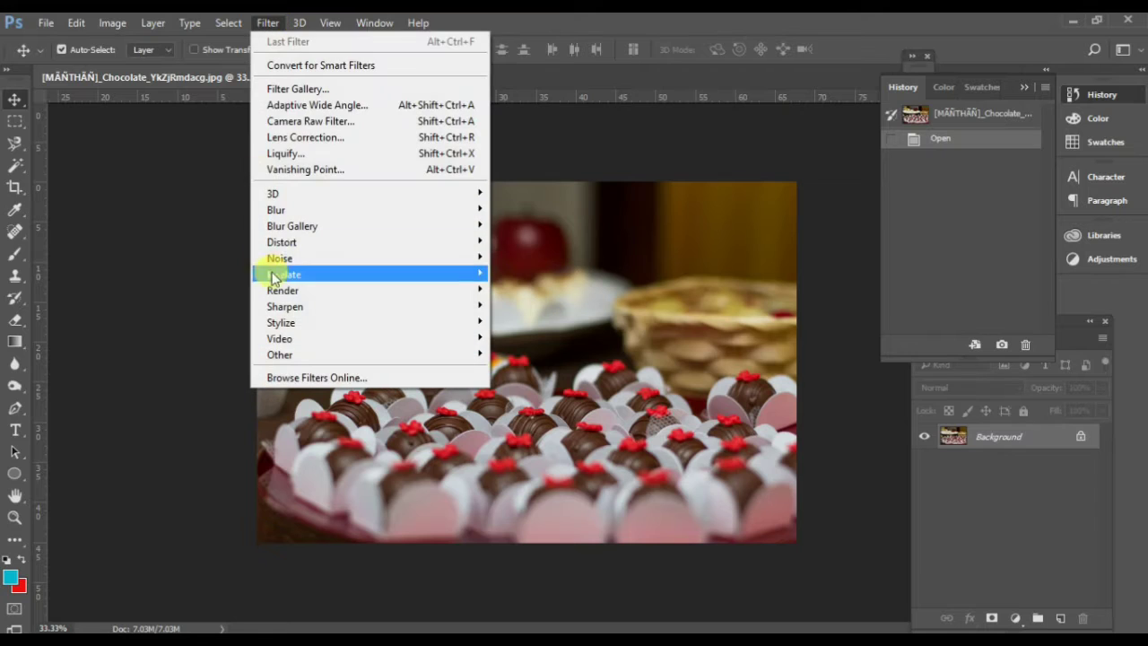
mouse_move(328, 212)
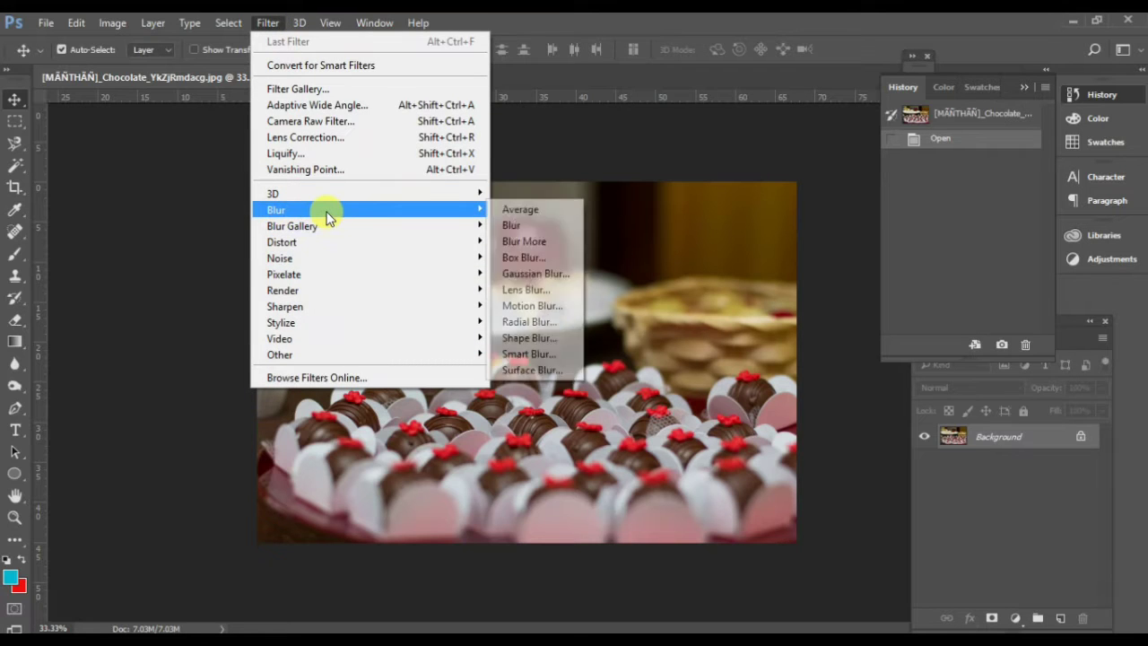
left_click(532, 273)
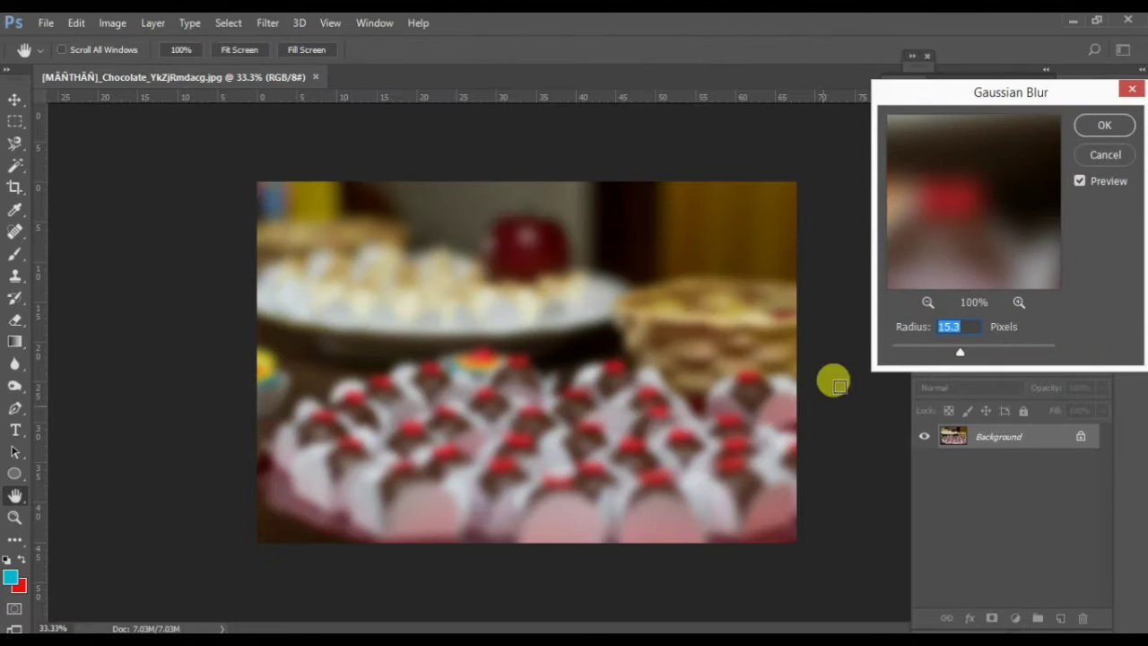
left_click_drag(957, 353, 896, 354)
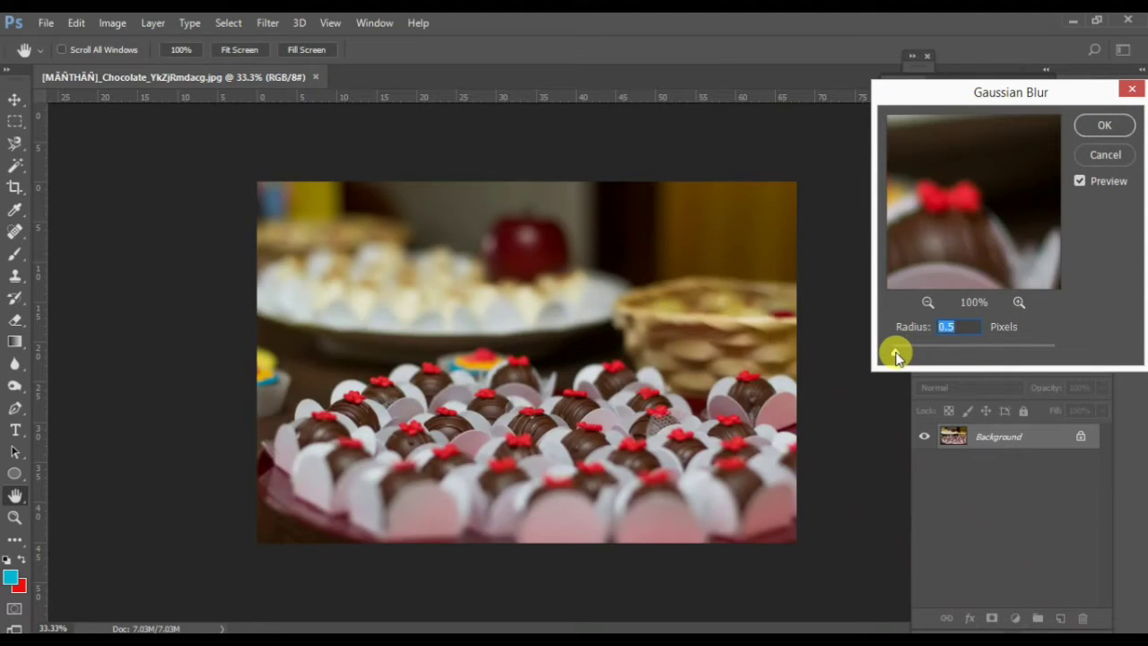
left_click_drag(909, 355, 966, 352)
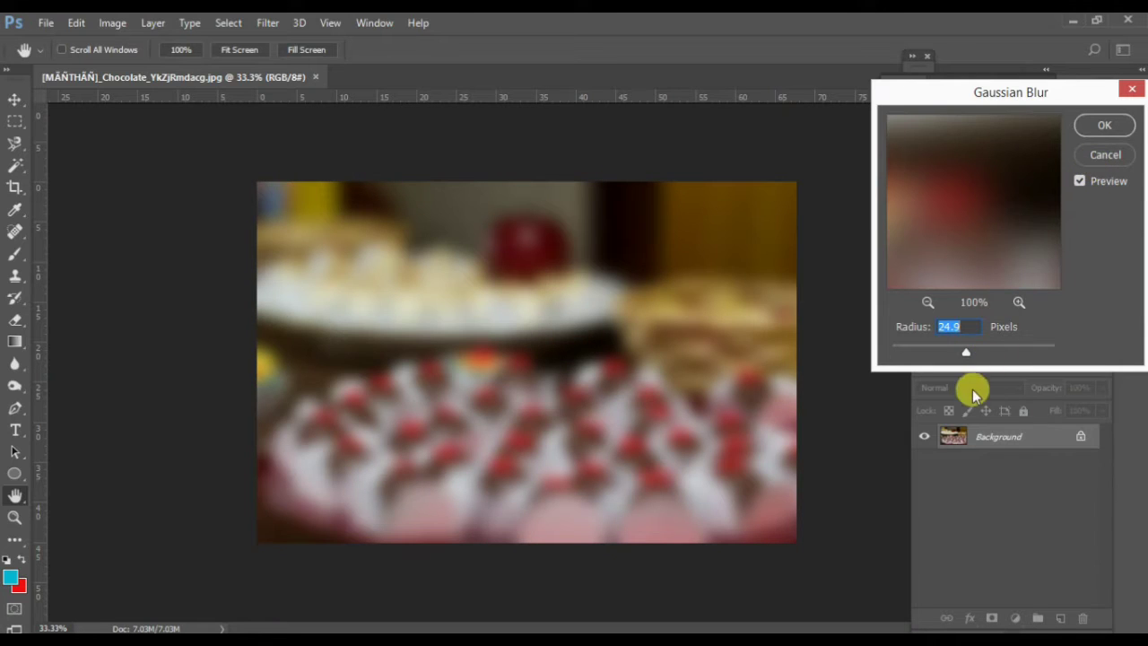
left_click_drag(970, 353, 877, 347)
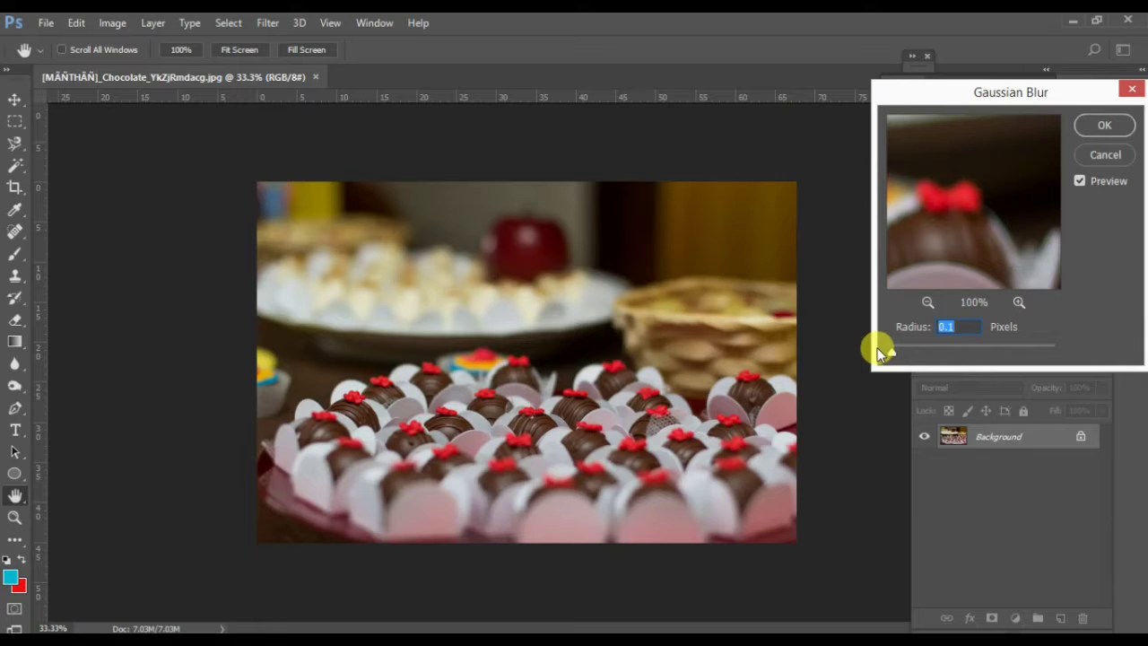
left_click(1116, 157)
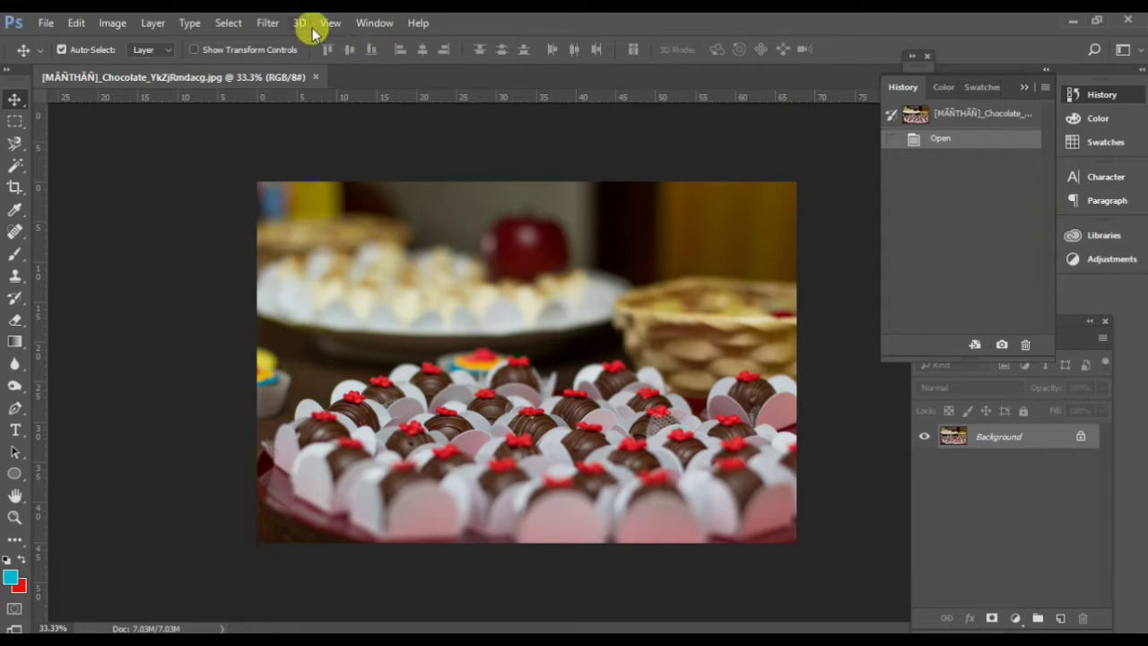
left_click(271, 22)
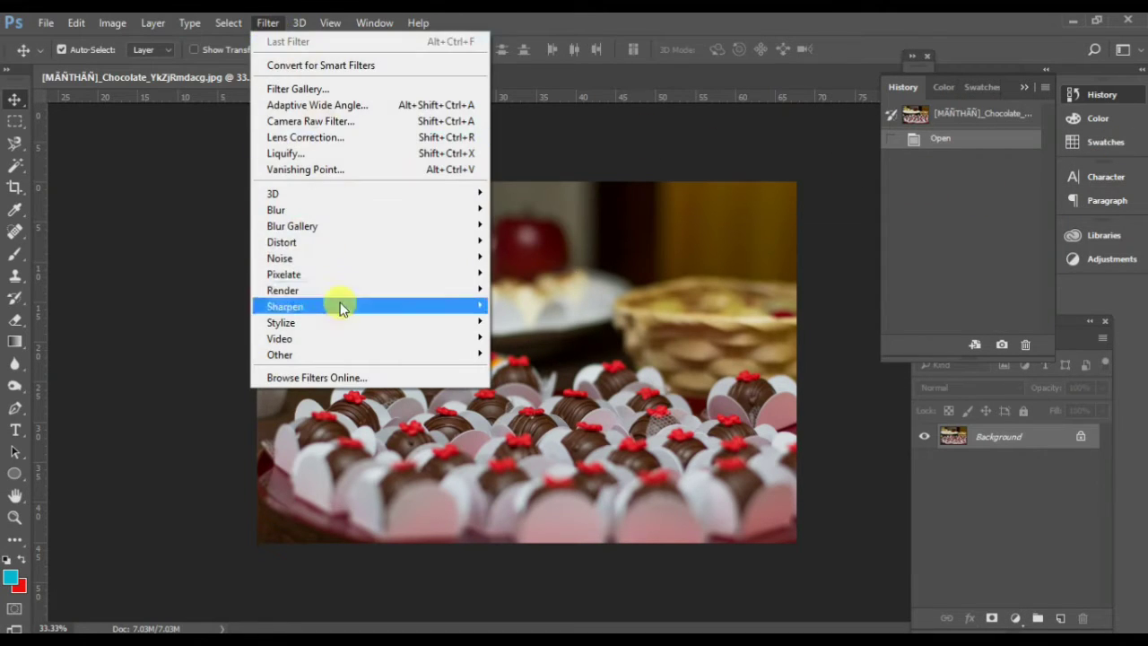
mouse_move(371, 214)
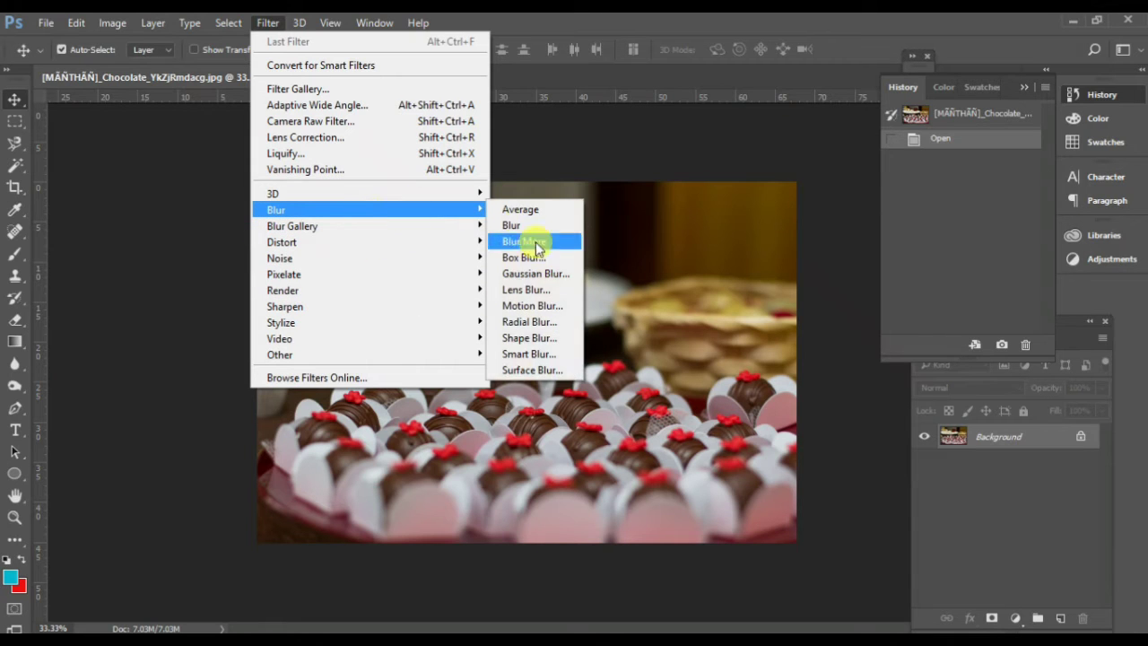
left_click(542, 295)
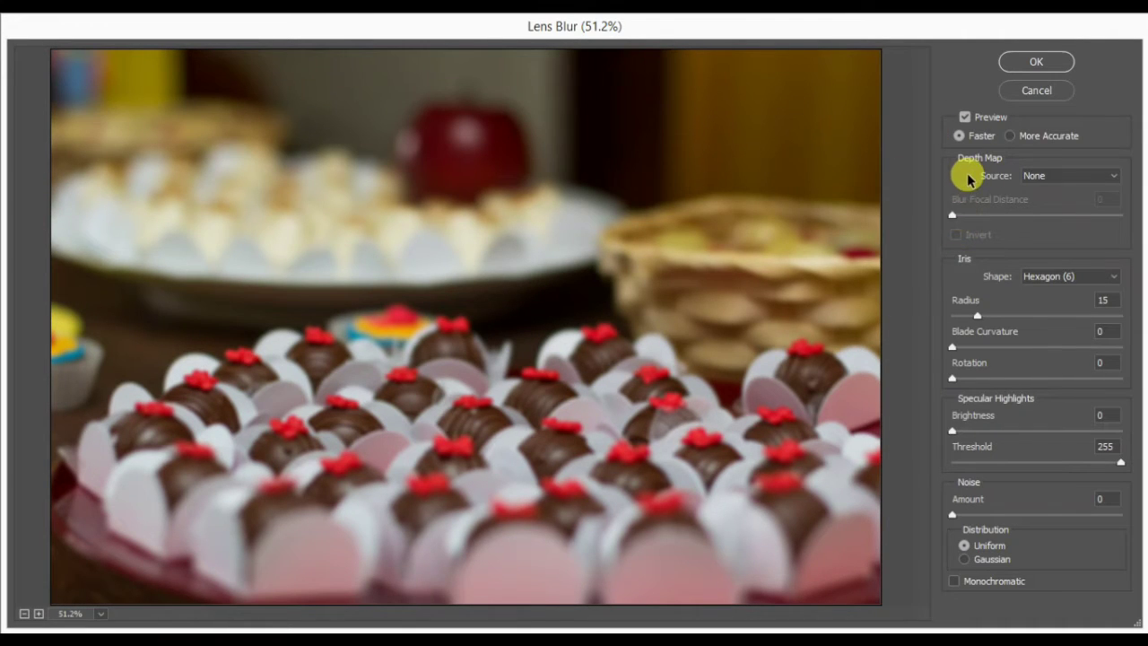
left_click(1046, 178)
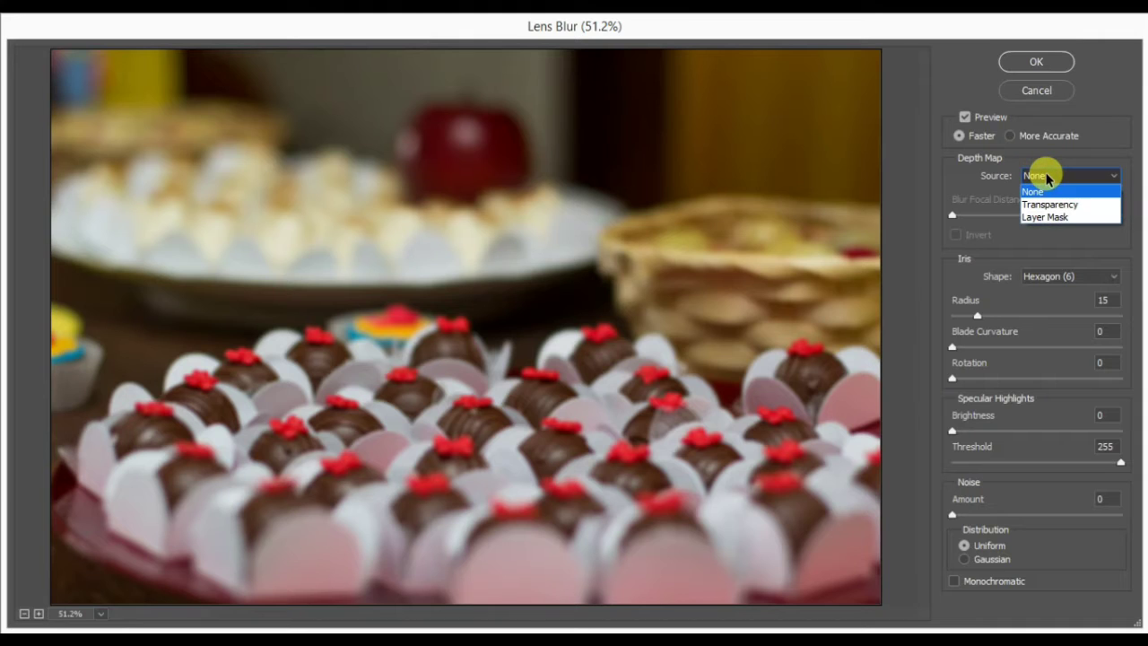
left_click(1060, 207)
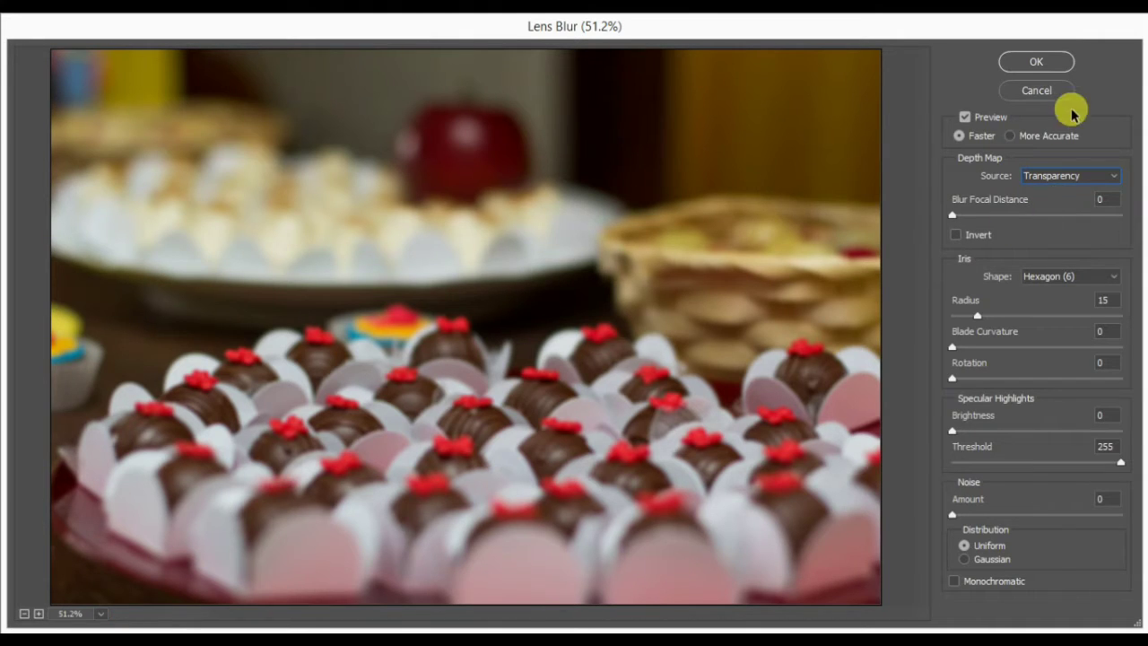
left_click(1036, 90)
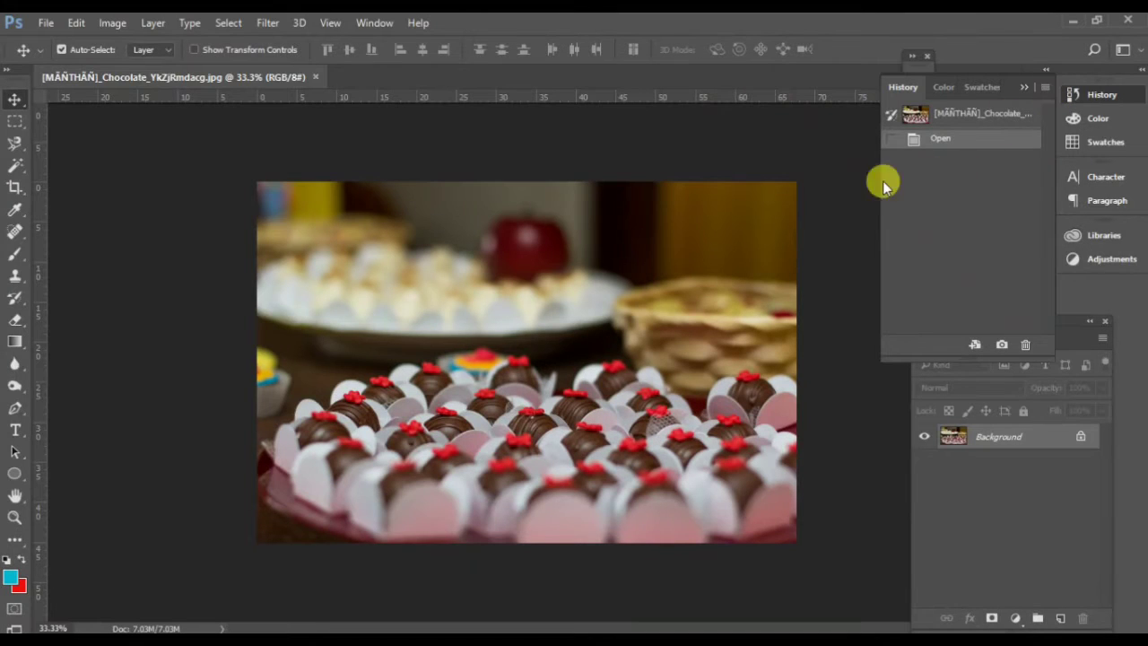
left_click(257, 28)
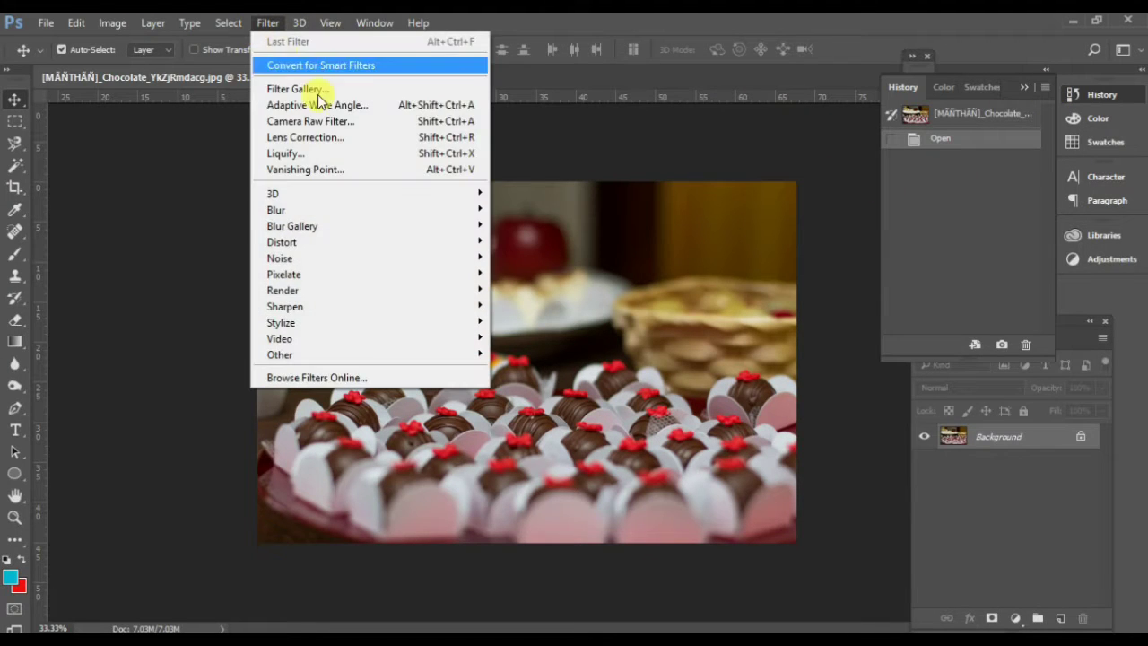
mouse_move(378, 215)
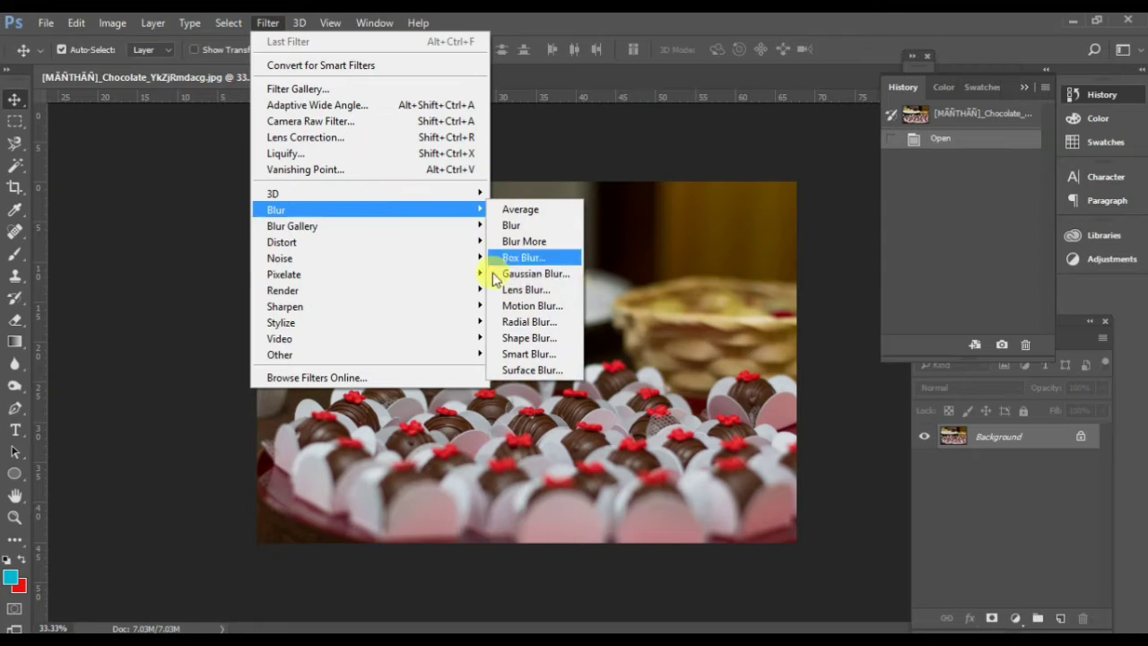
left_click(531, 306)
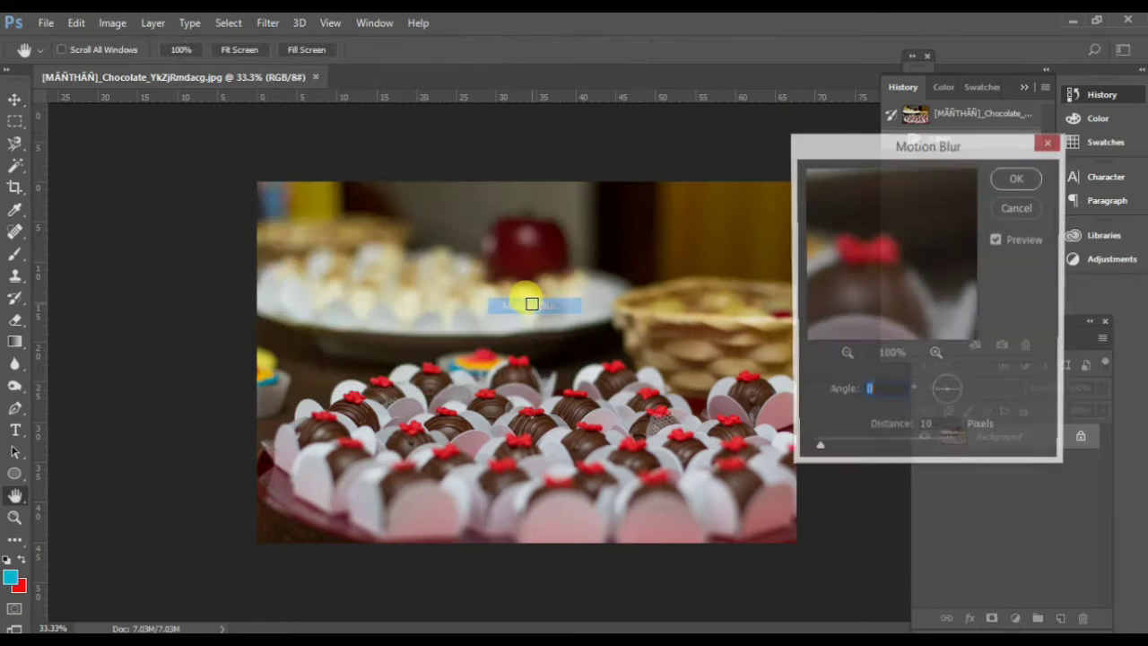
left_click_drag(817, 450, 888, 448)
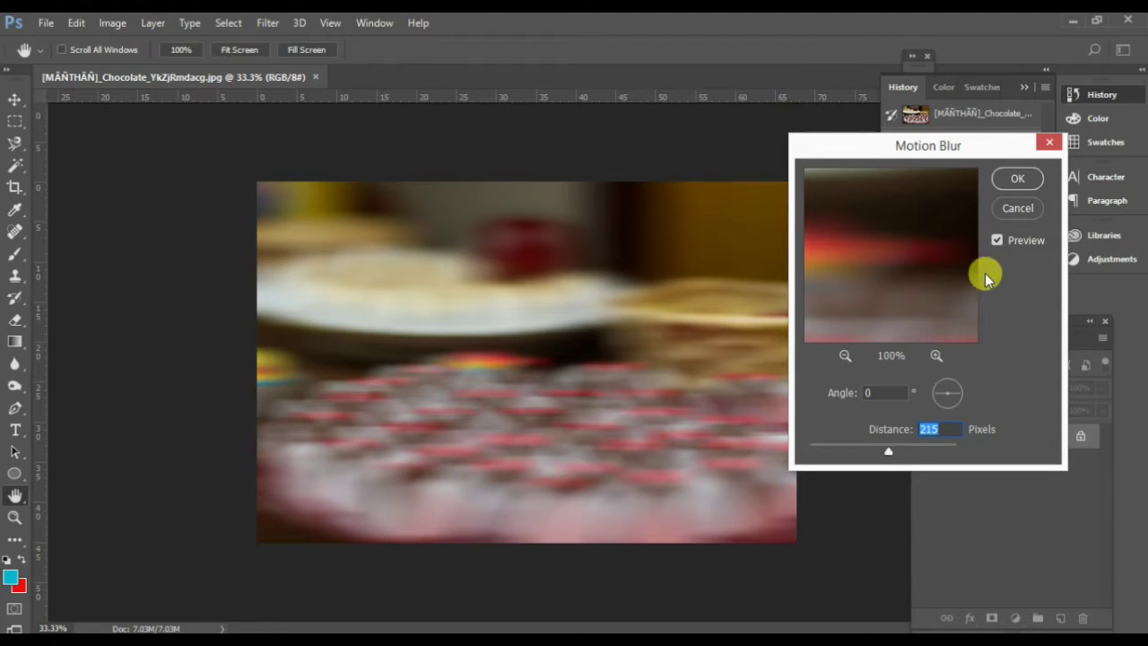
left_click(1019, 208)
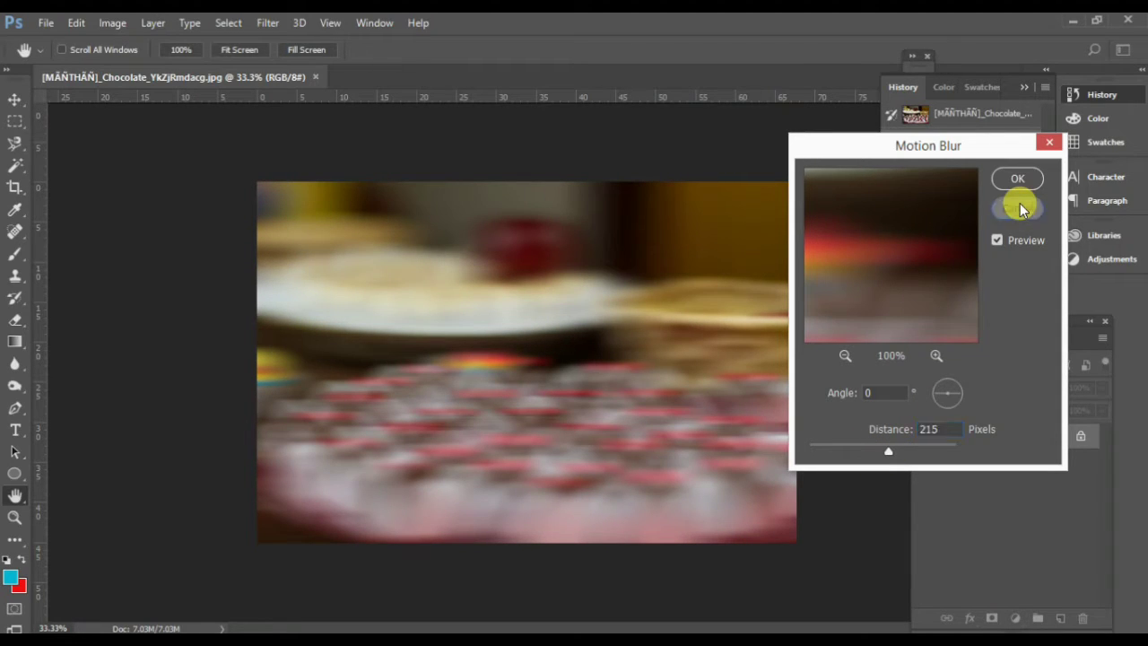
left_click(267, 22)
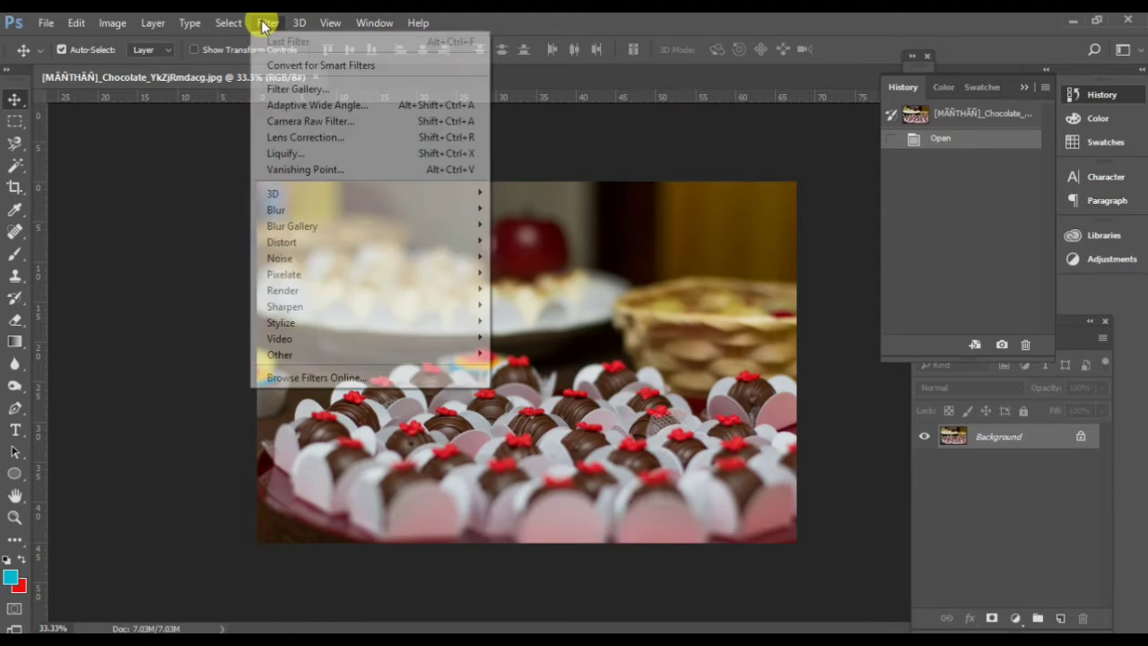
Step: Apply Smart Blur with radius 34.2 and threshold 25.0
mouse_move(373, 208)
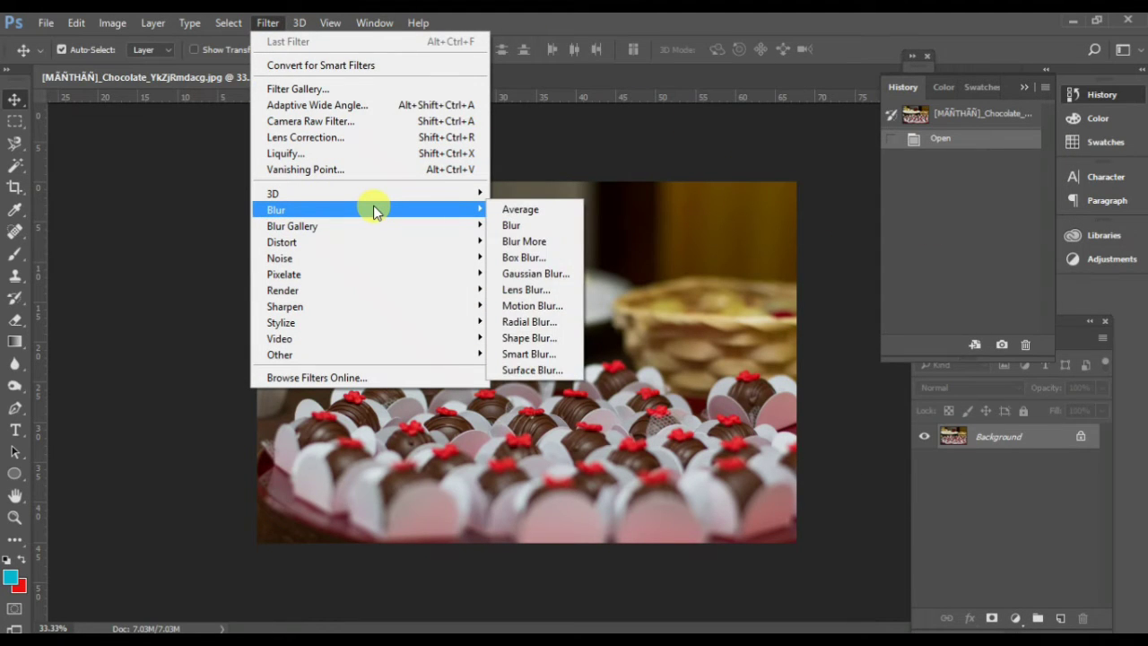
left_click(541, 355)
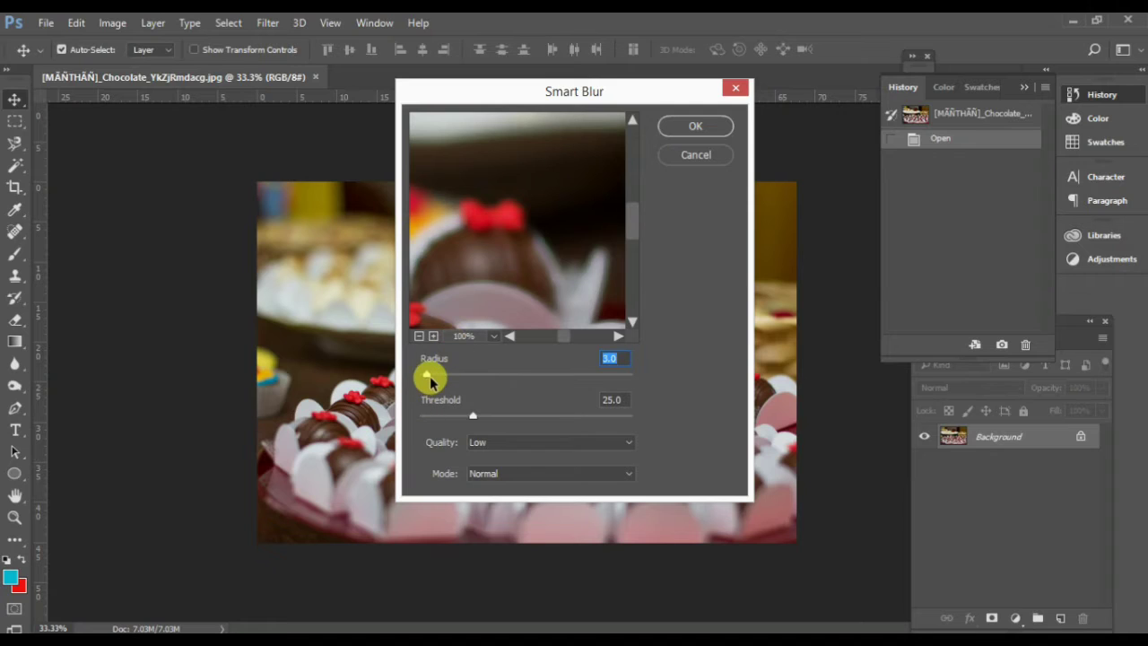
left_click_drag(428, 376, 458, 378)
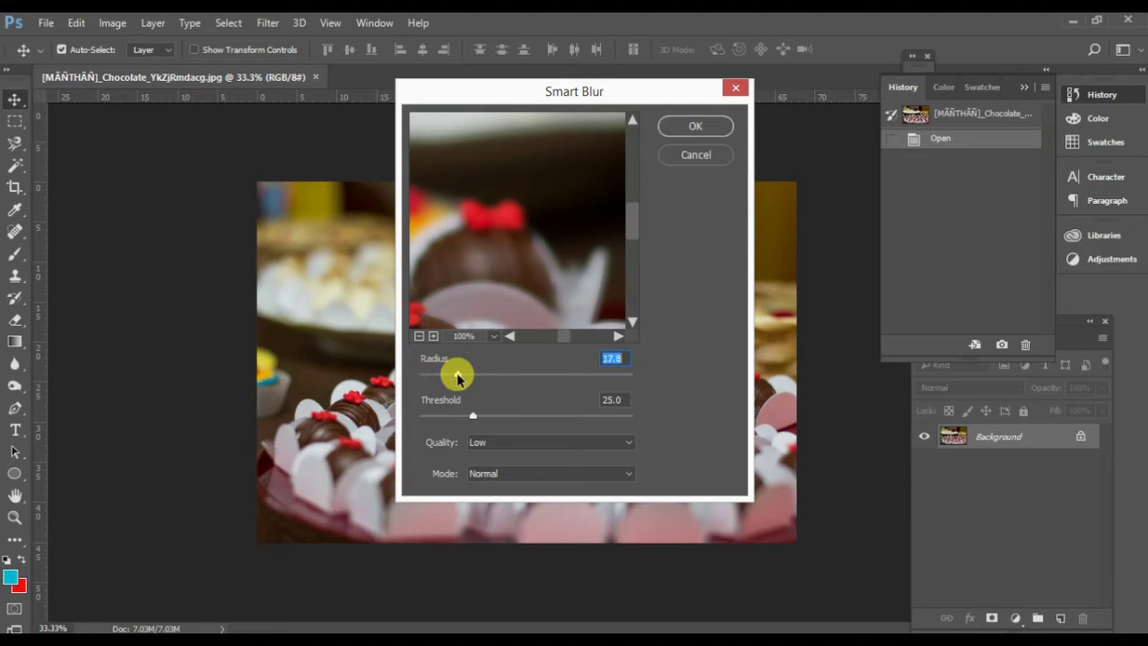
left_click(697, 128)
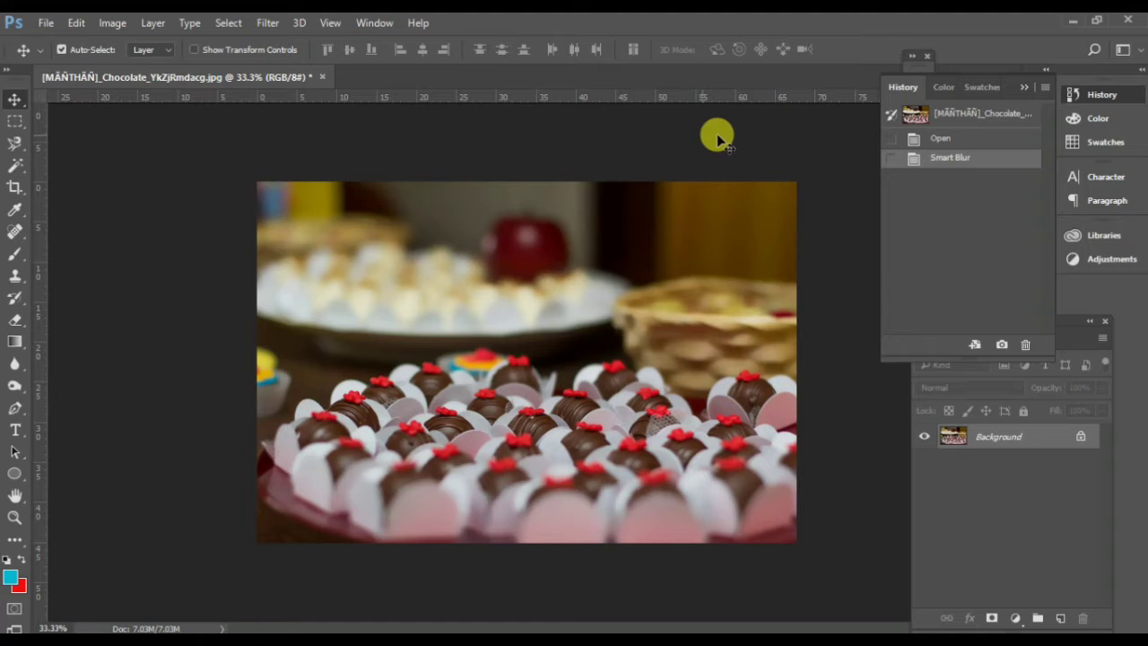
Step: Undo the Smart Blur, apply a 50° Twirl, then step History back to Open
left_click(934, 139)
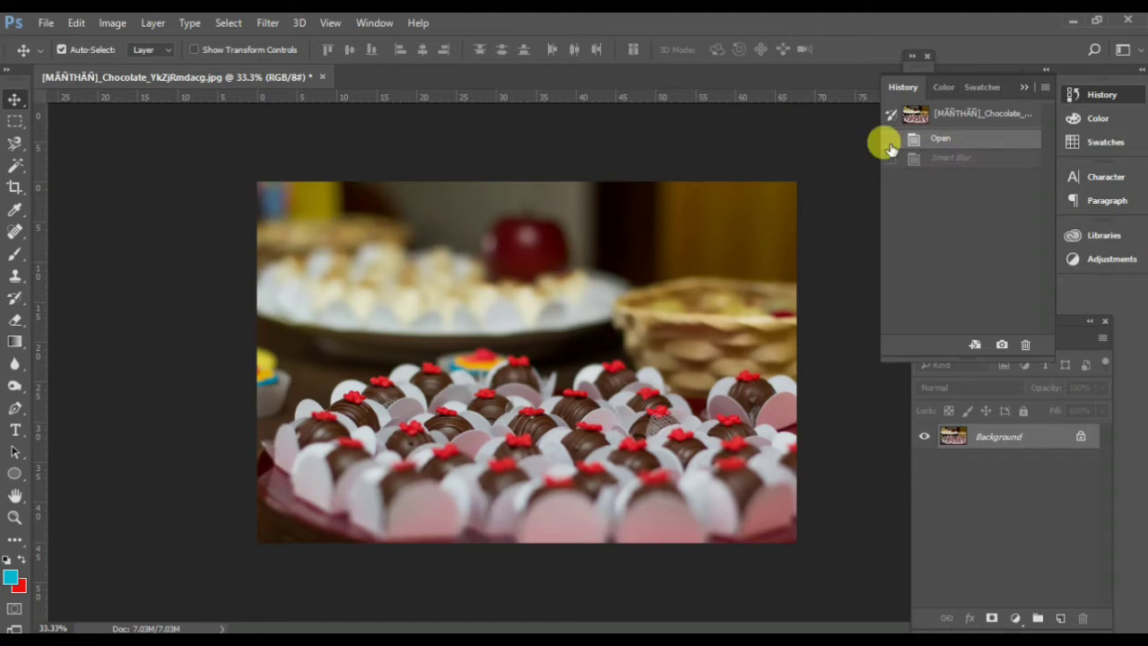
left_click(266, 23)
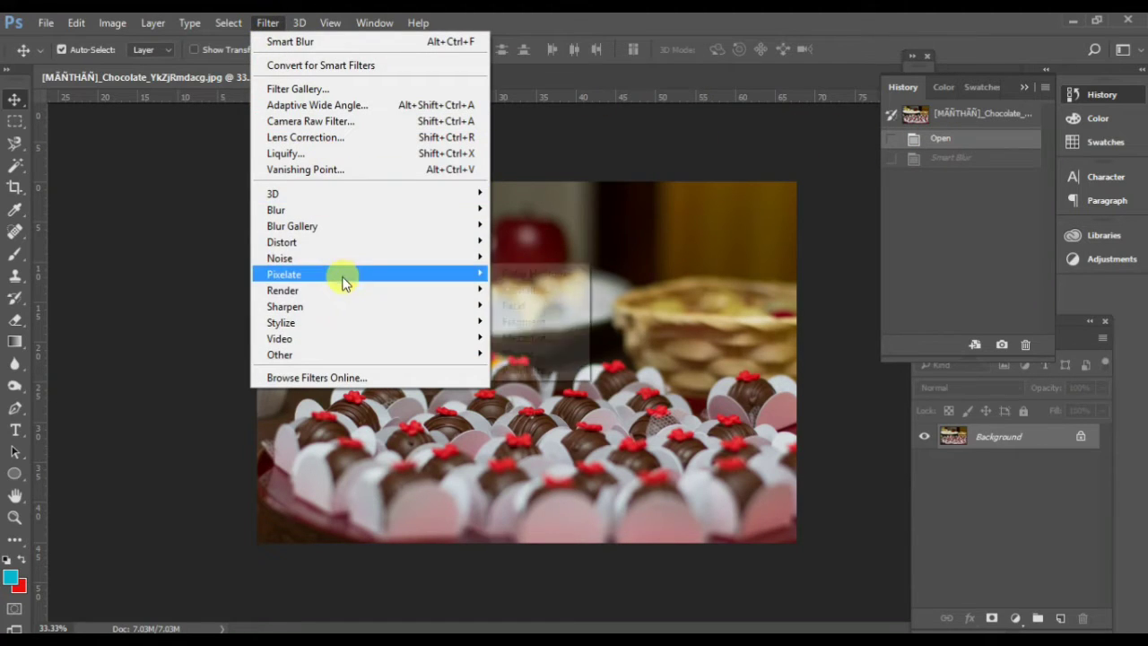
mouse_move(373, 243)
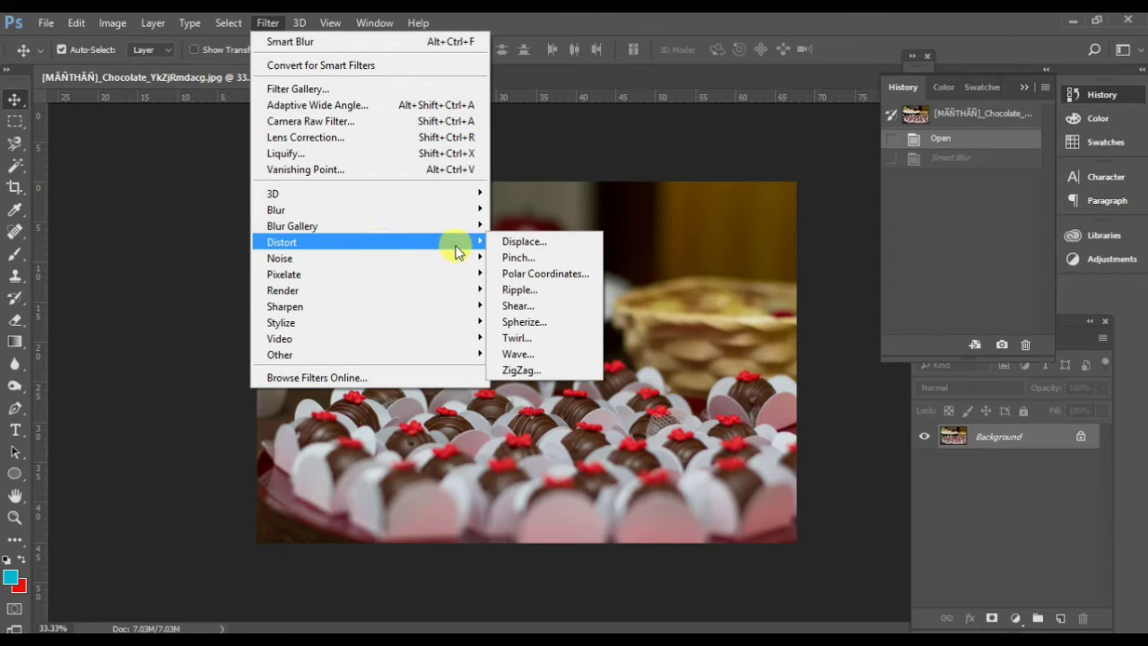
left_click(574, 343)
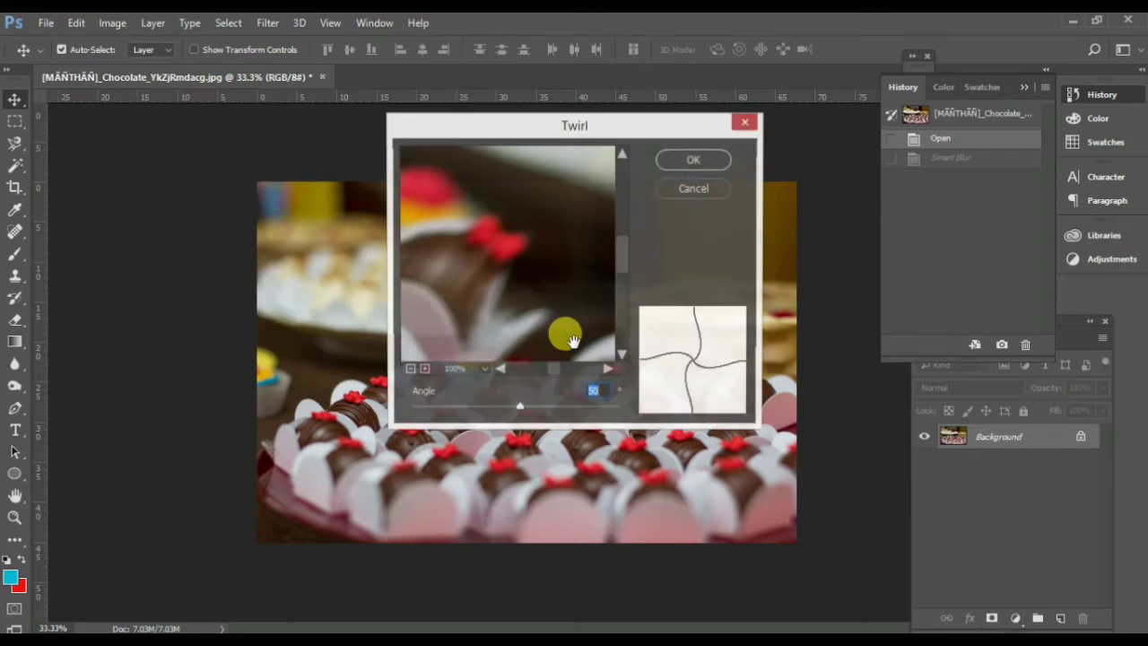
left_click(694, 159)
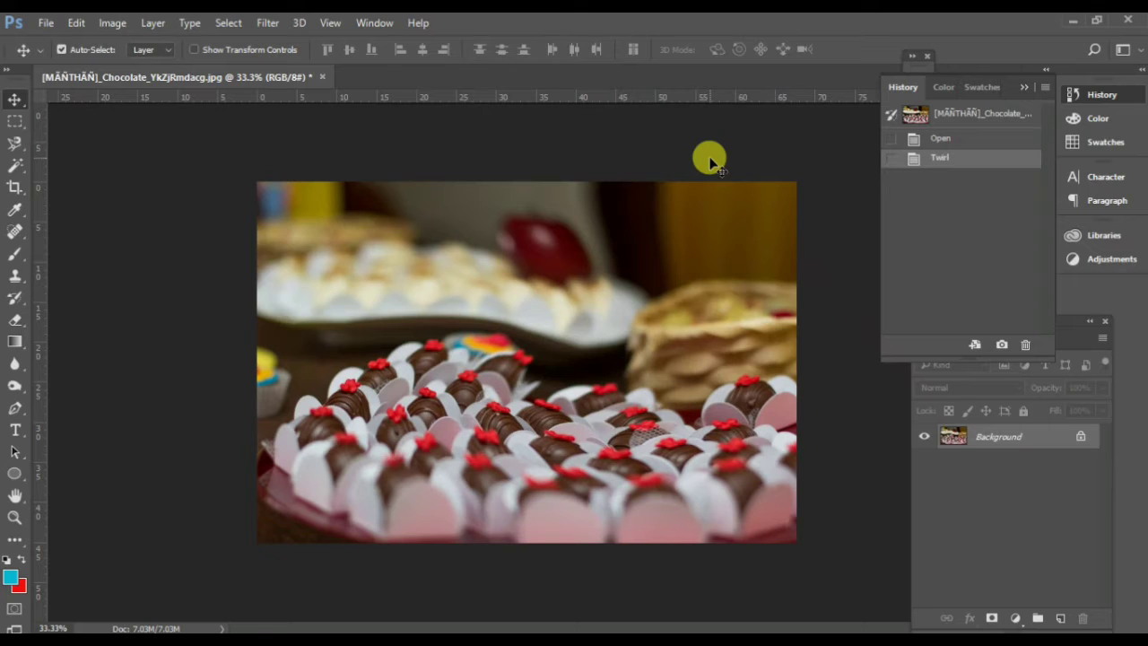
left_click(956, 141)
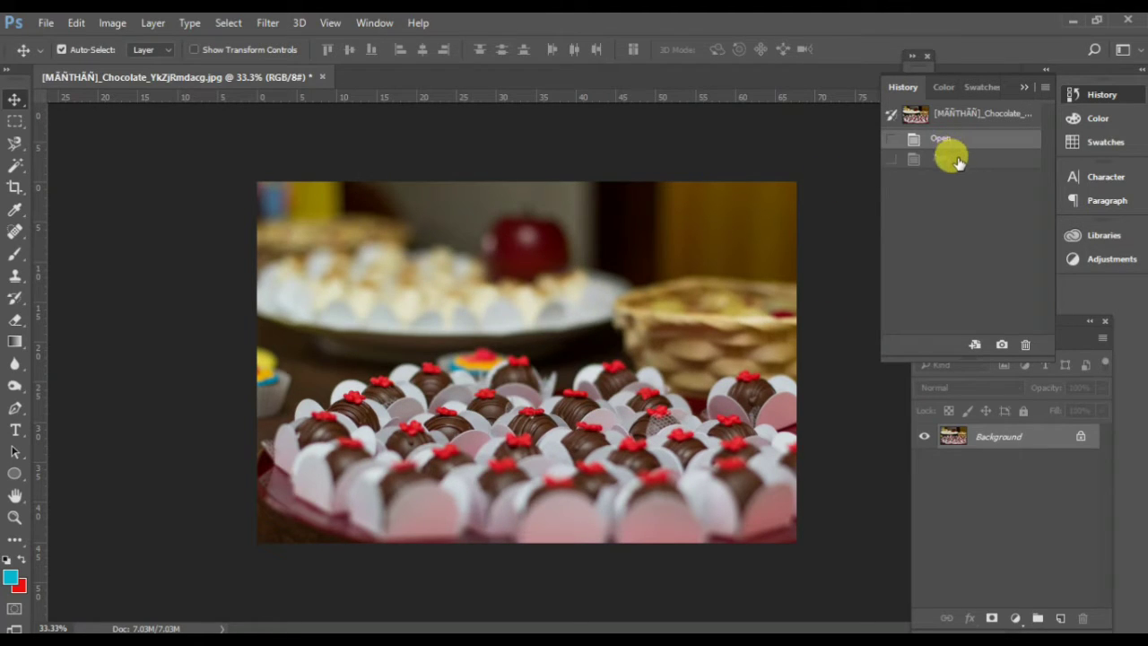
Step: Compare the Twirl with the original, then apply a Pond Ripples ZigZag (Amount 10, Ridges 5)
left_click(956, 159)
left_click(949, 142)
left_click(267, 25)
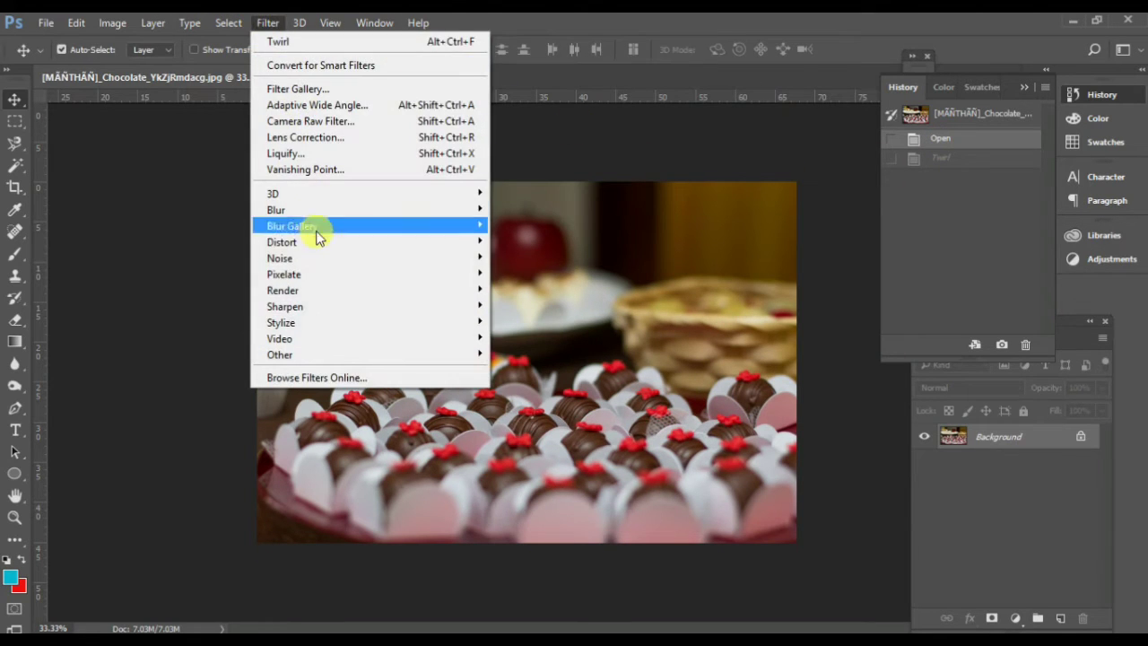
mouse_move(359, 226)
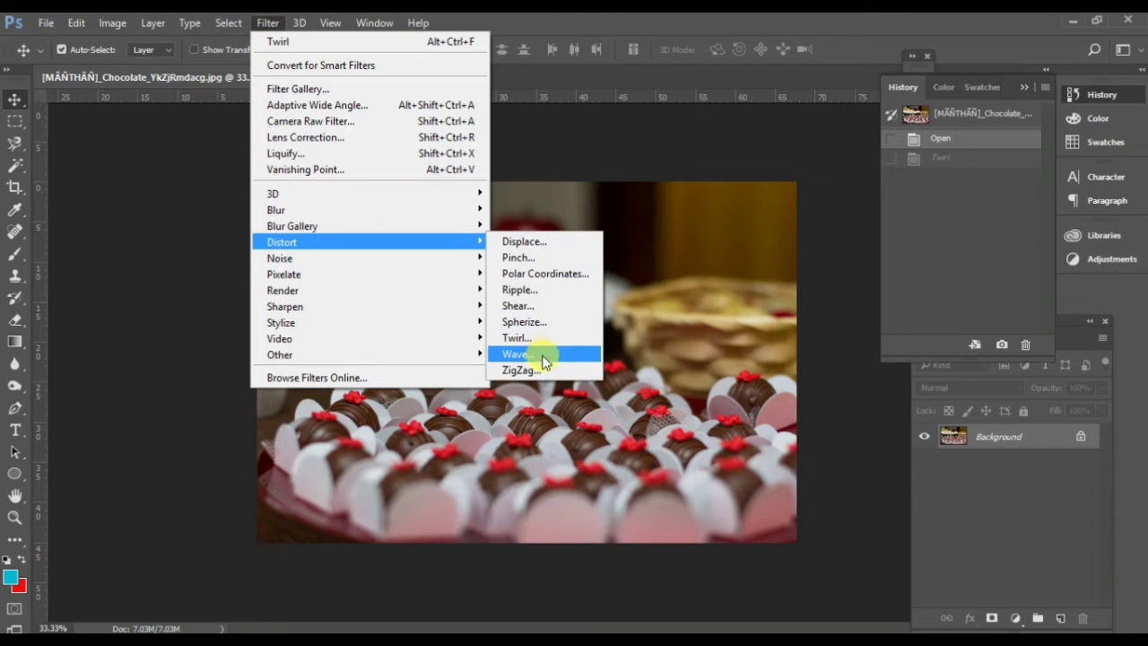
left_click(540, 370)
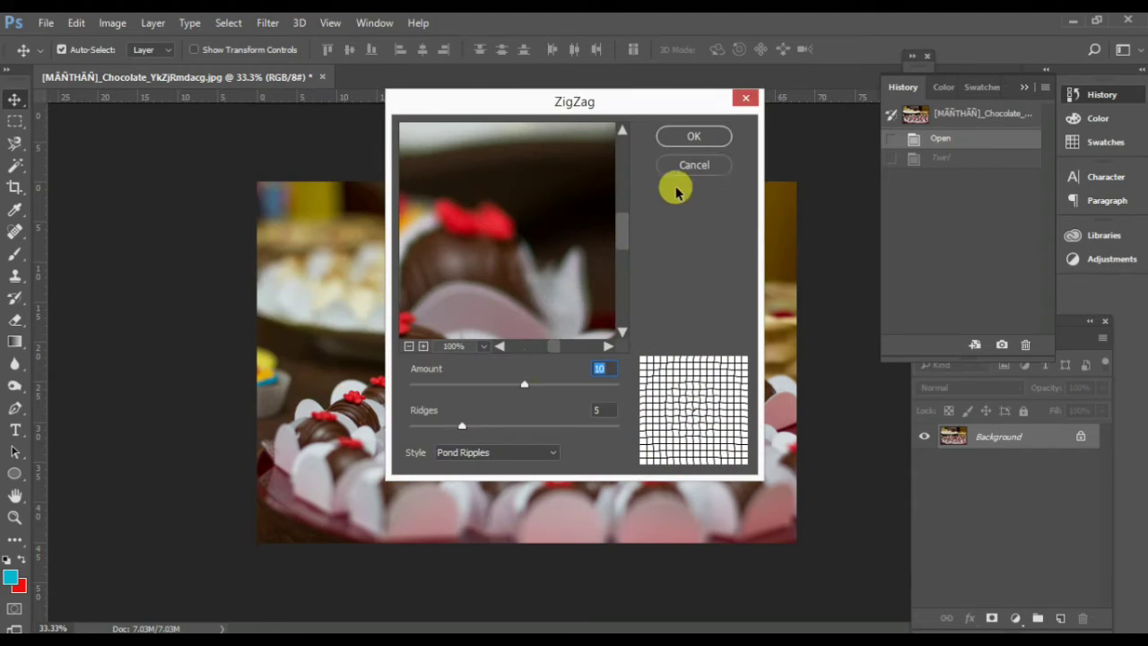
left_click(694, 136)
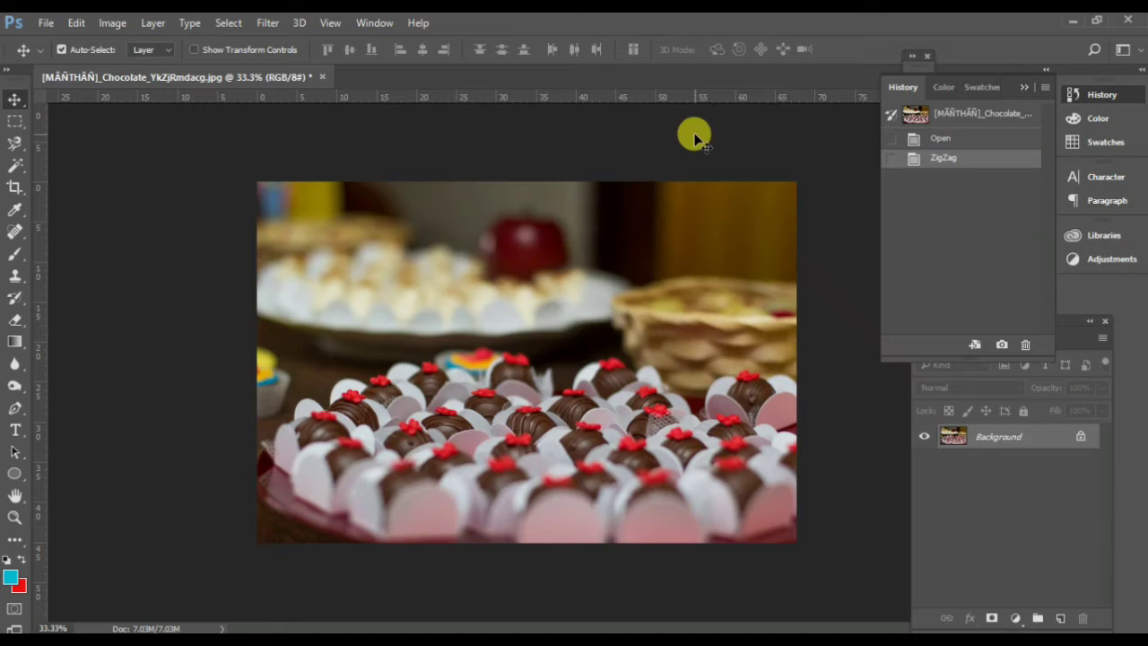
Step: Toggle History between Open and ZigZag to compare against the original photo
left_click(930, 138)
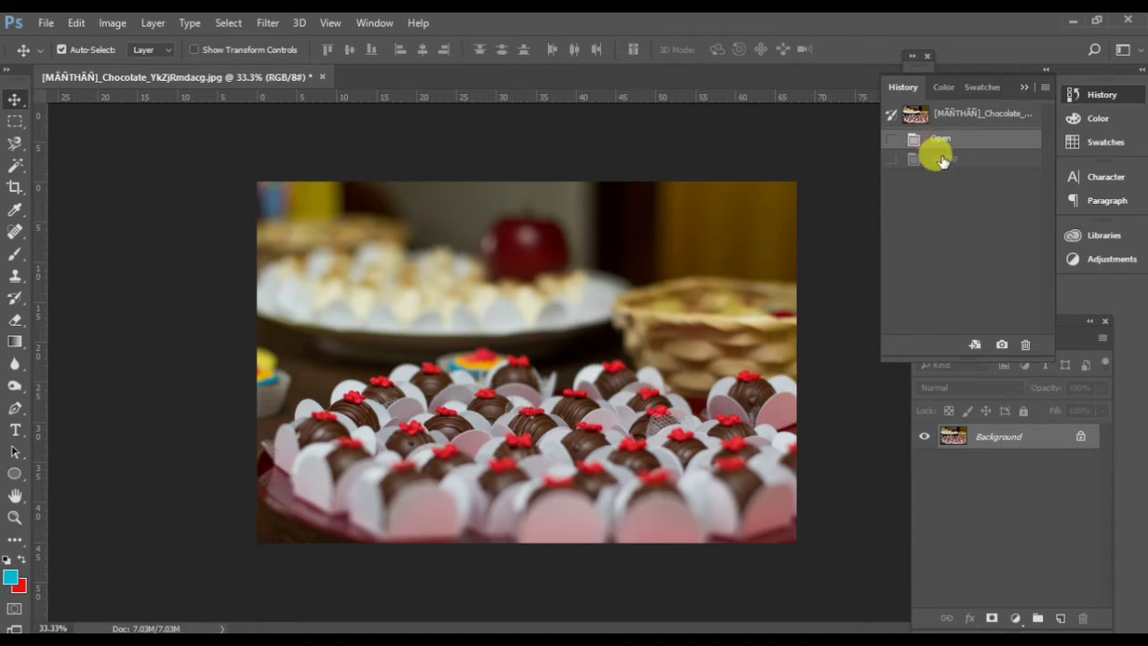
left_click(937, 155)
left_click(938, 139)
left_click(940, 158)
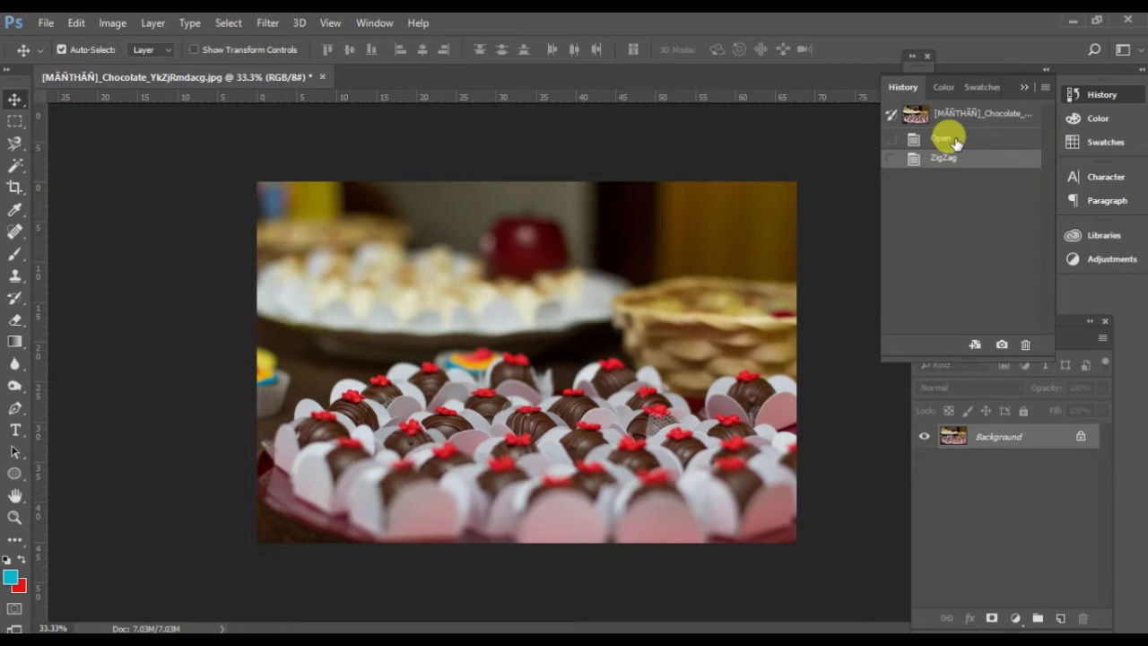
left_click(953, 141)
left_click(265, 30)
mouse_move(409, 272)
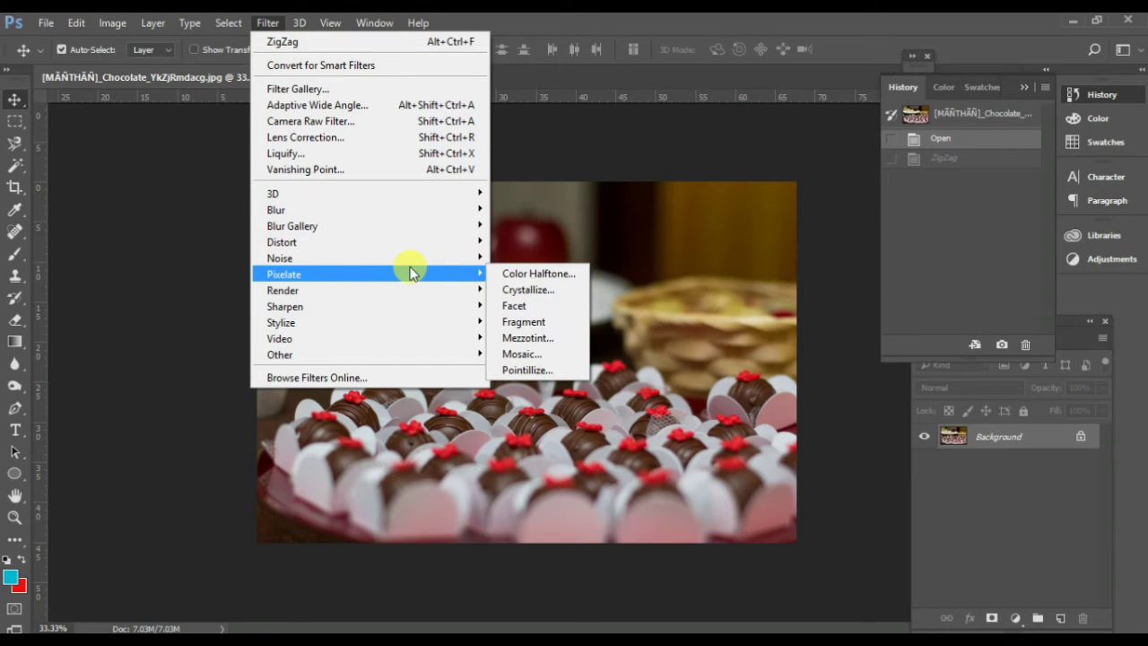
mouse_move(415, 249)
left_click(565, 354)
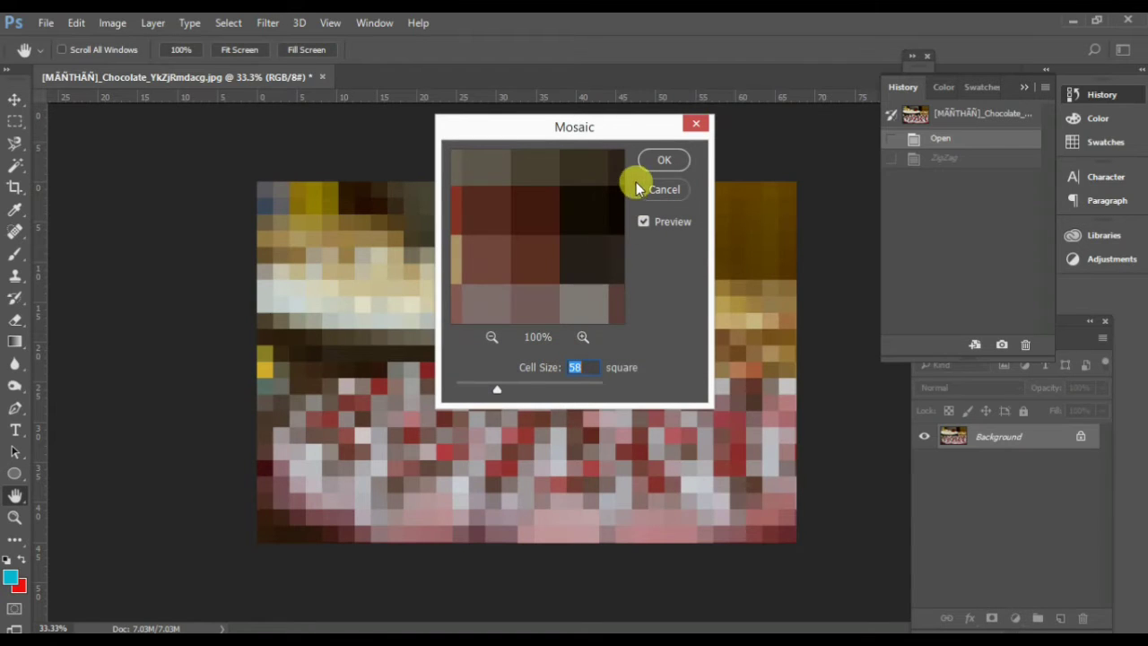
left_click_drag(499, 399, 476, 391)
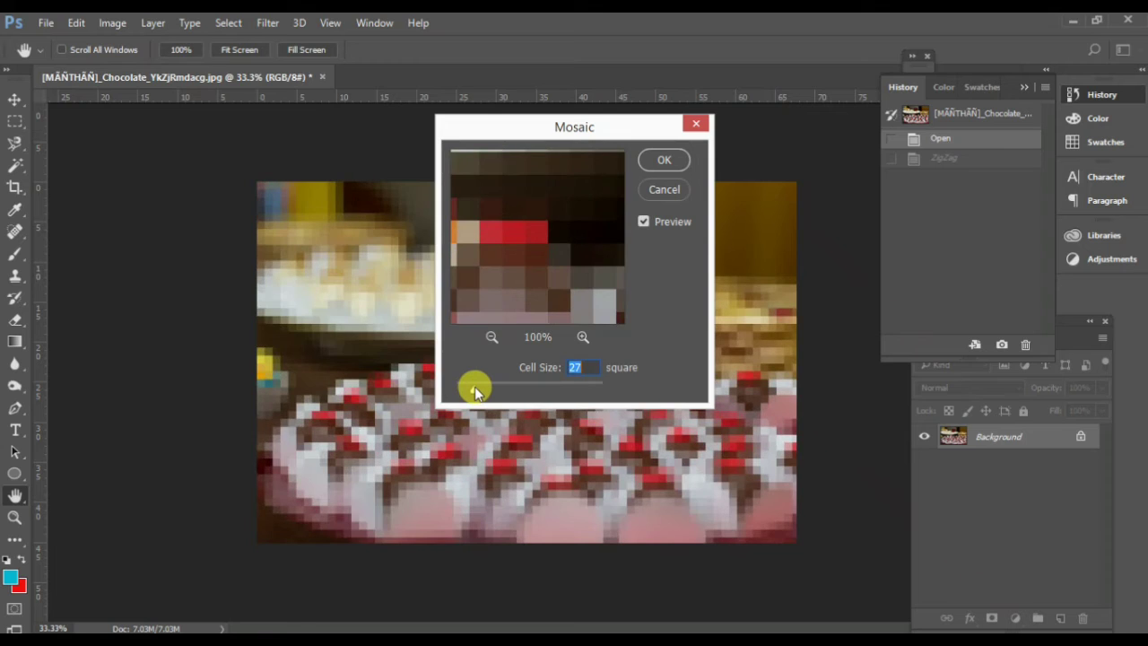
left_click_drag(614, 135, 1014, 151)
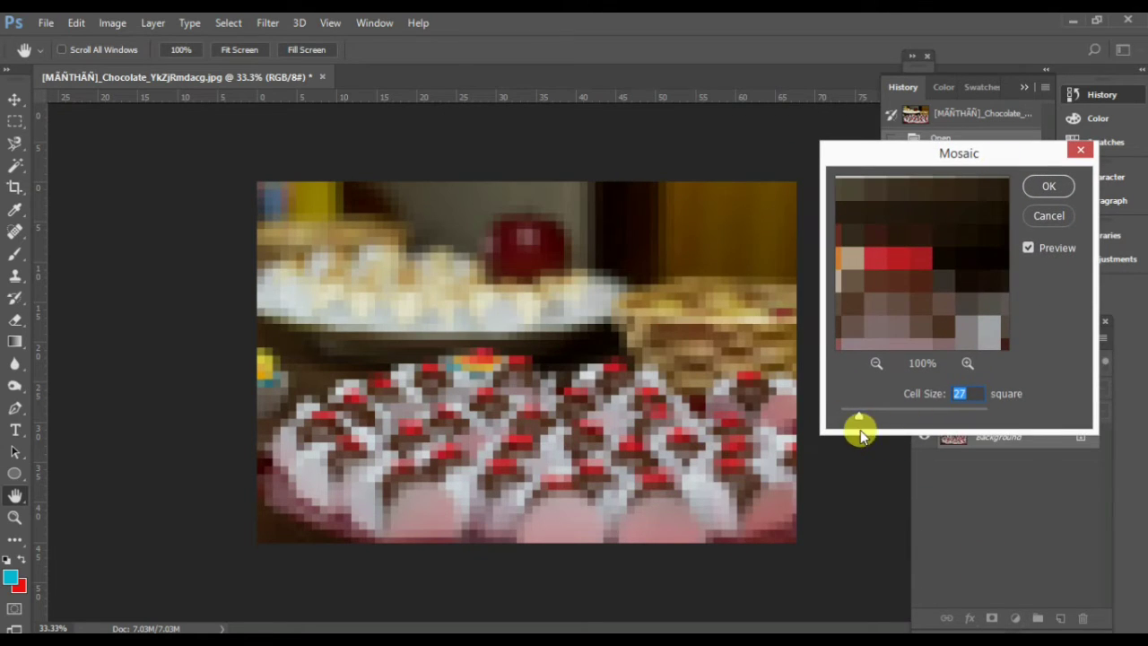
left_click_drag(858, 419, 910, 415)
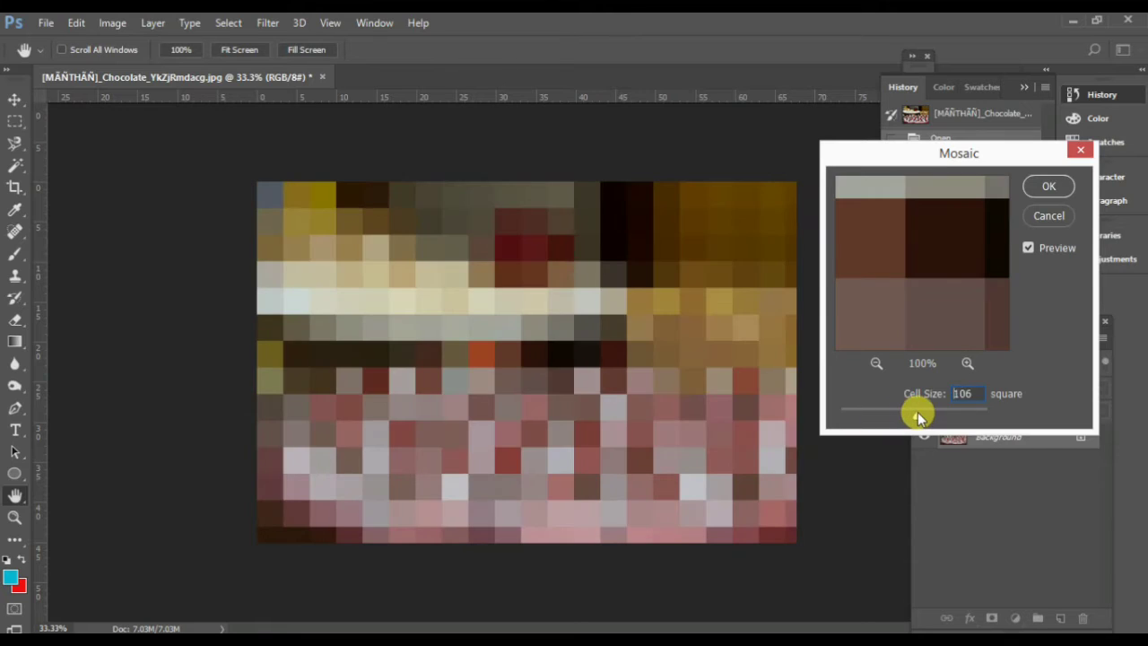
left_click(1049, 220)
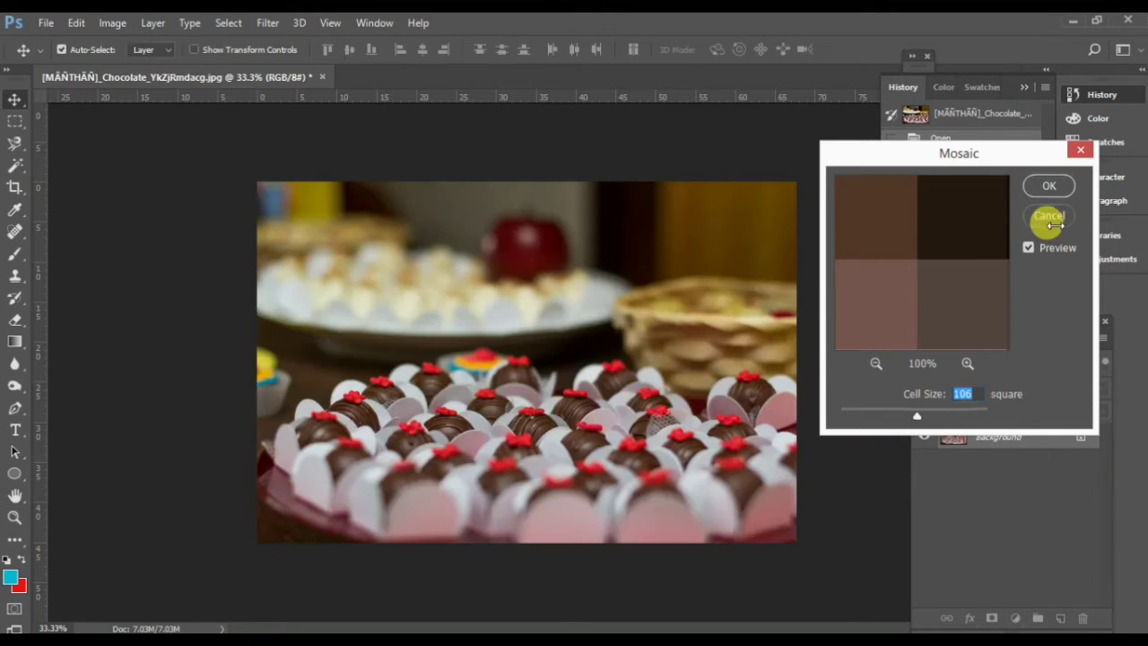
Step: Apply Difference Clouds, revert to Open, and bring up the Render filters again
left_click(263, 27)
mouse_move(319, 271)
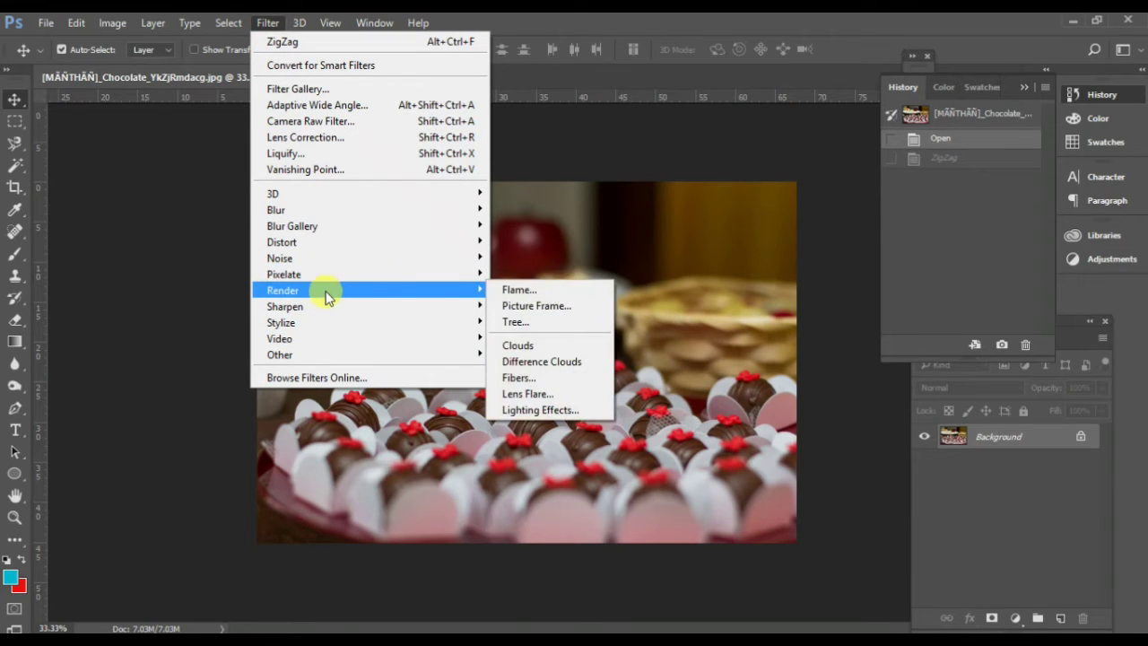
mouse_move(469, 289)
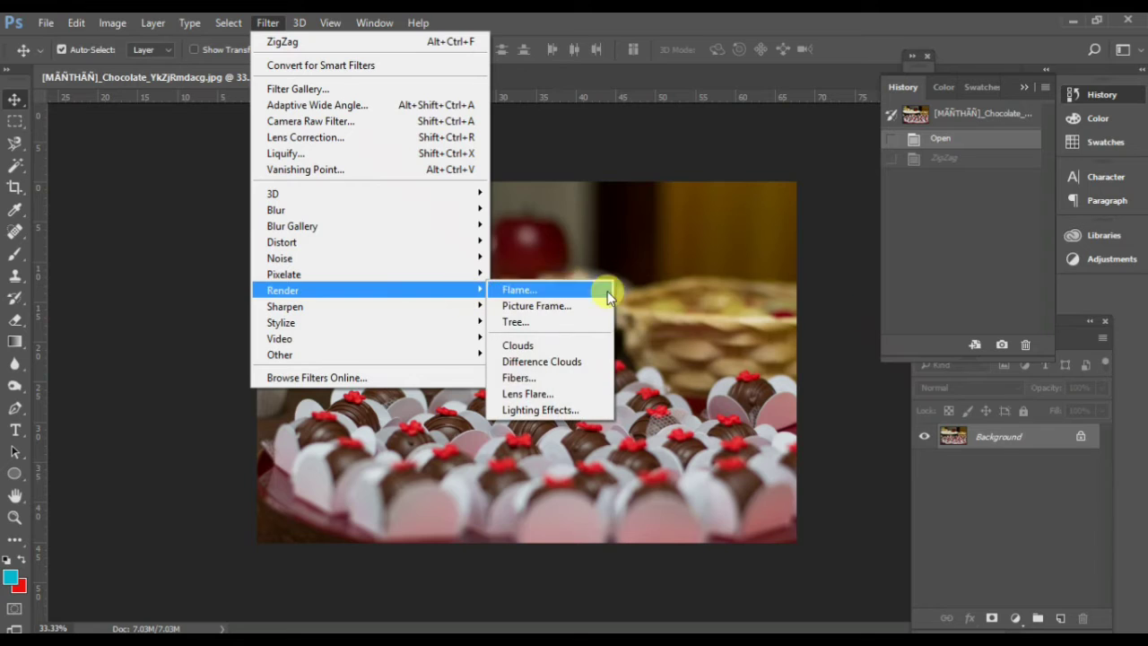
left_click(579, 363)
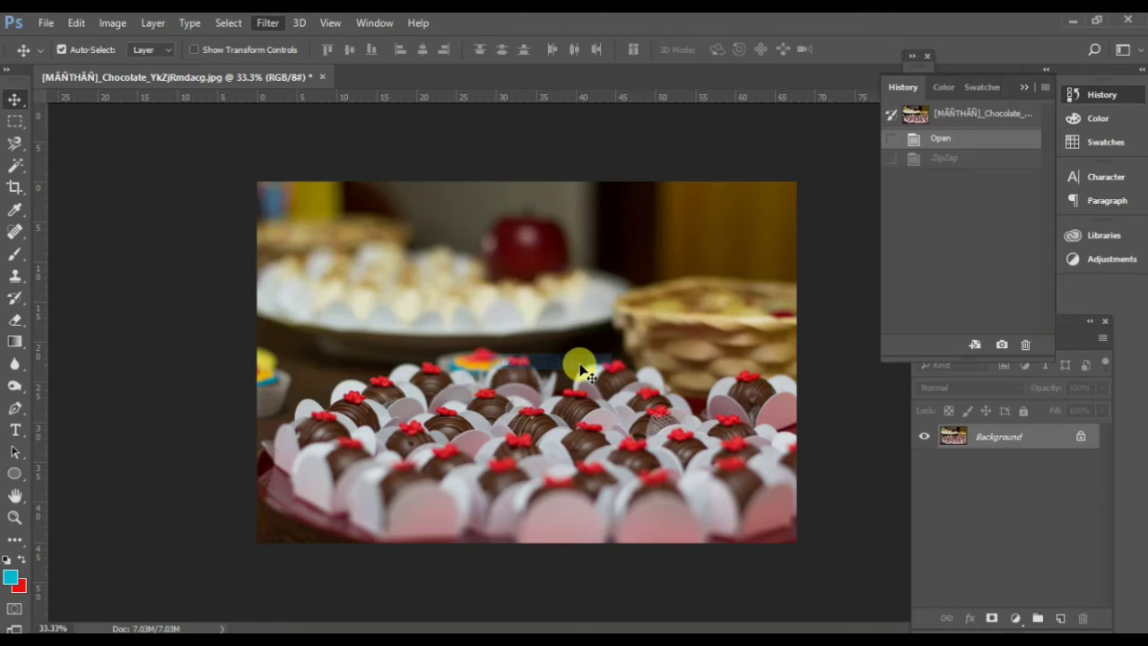
left_click(936, 141)
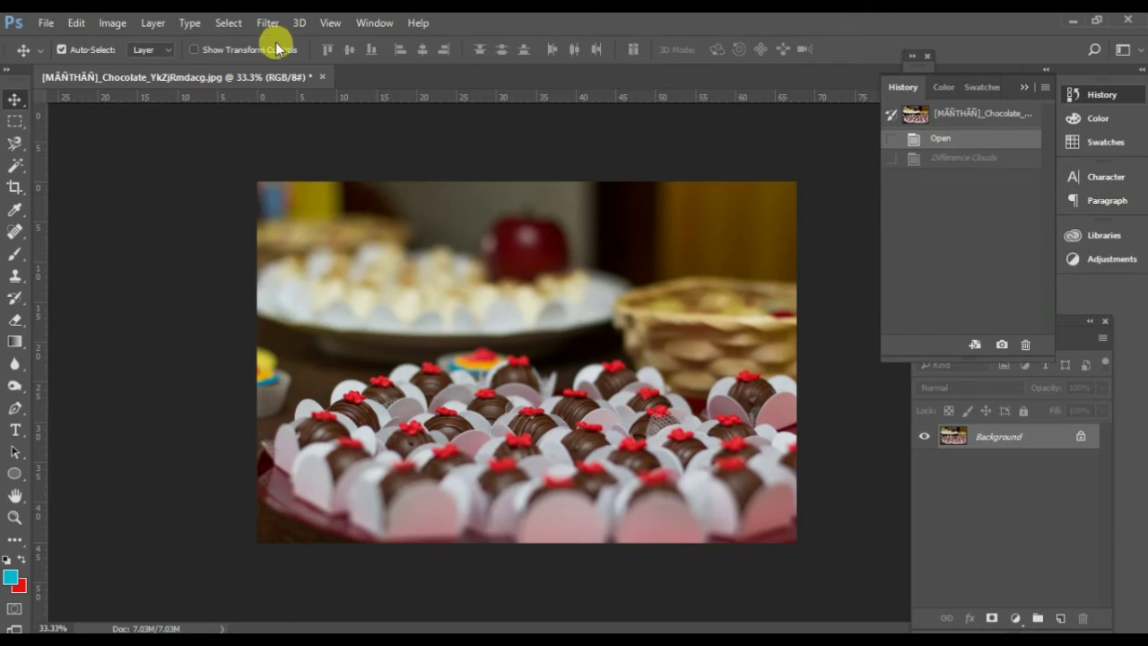
left_click(300, 22)
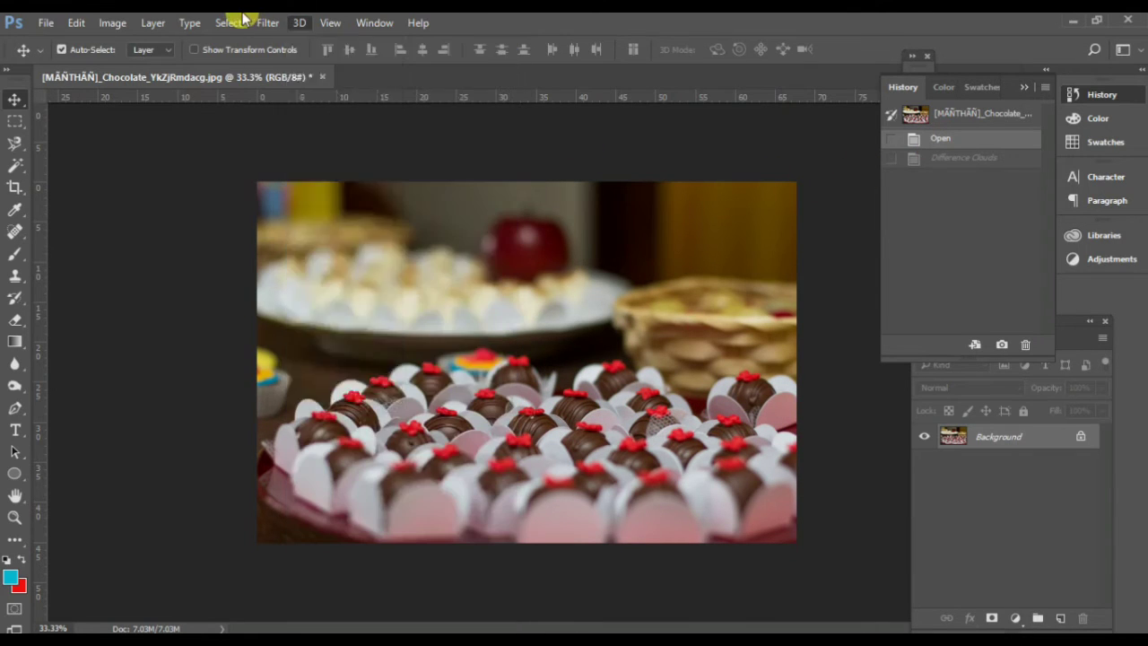
left_click(267, 22)
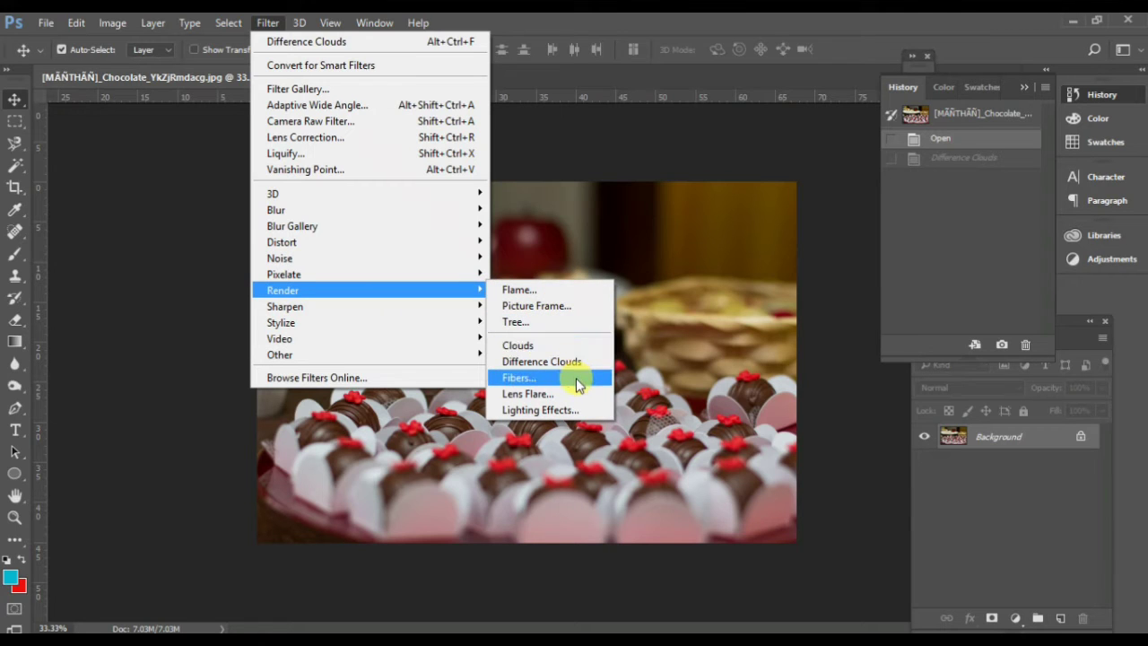
Step: Try 35mm, Movie Prime and 105mm Prime lens flares at several centres, apply, then undo
left_click(576, 395)
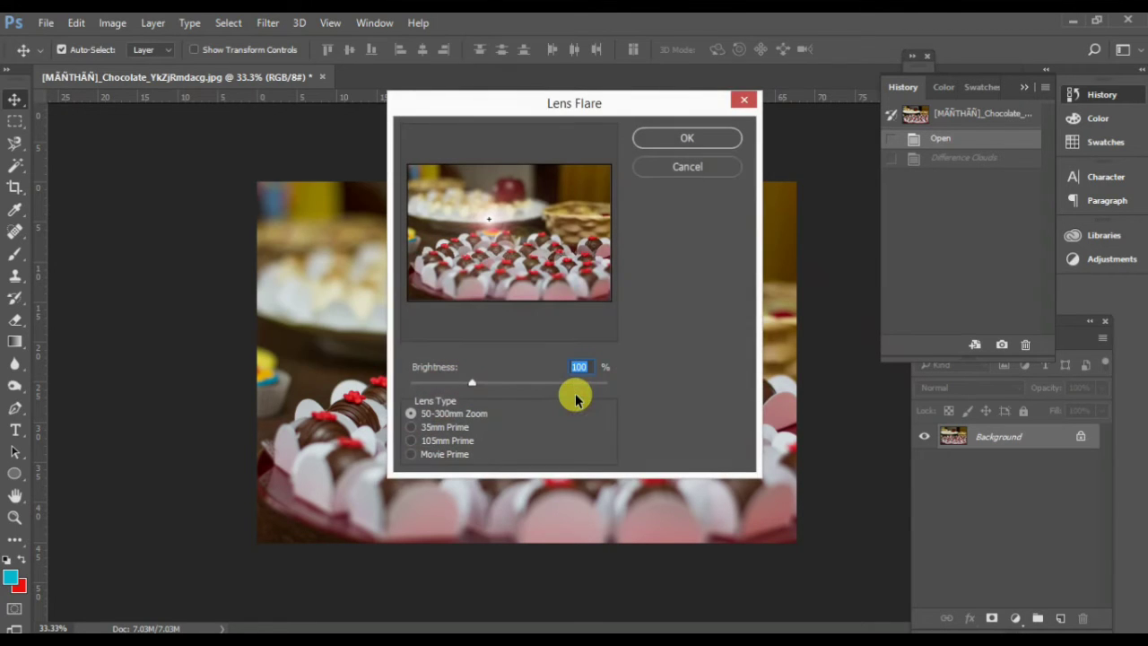
left_click(446, 429)
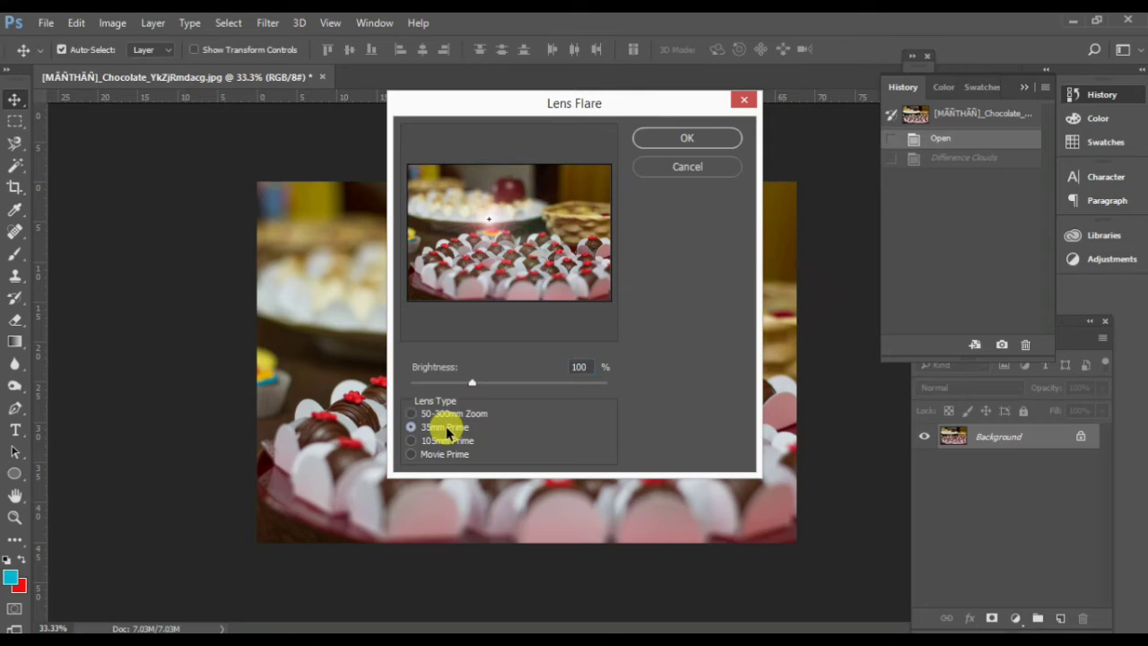
left_click(443, 451)
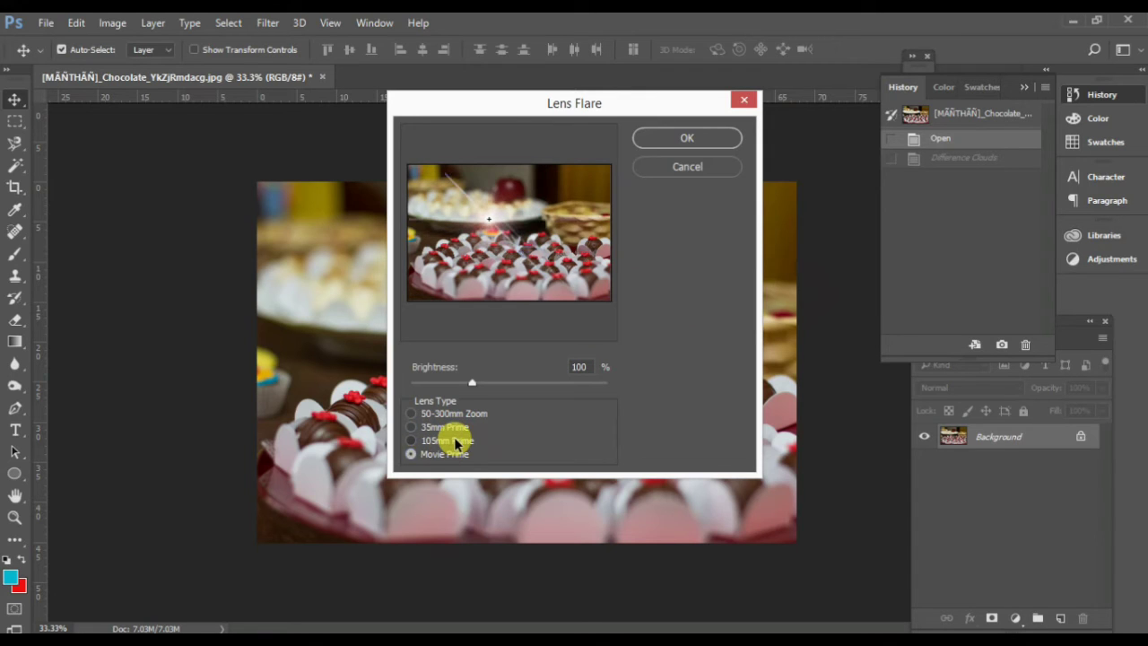
left_click(447, 441)
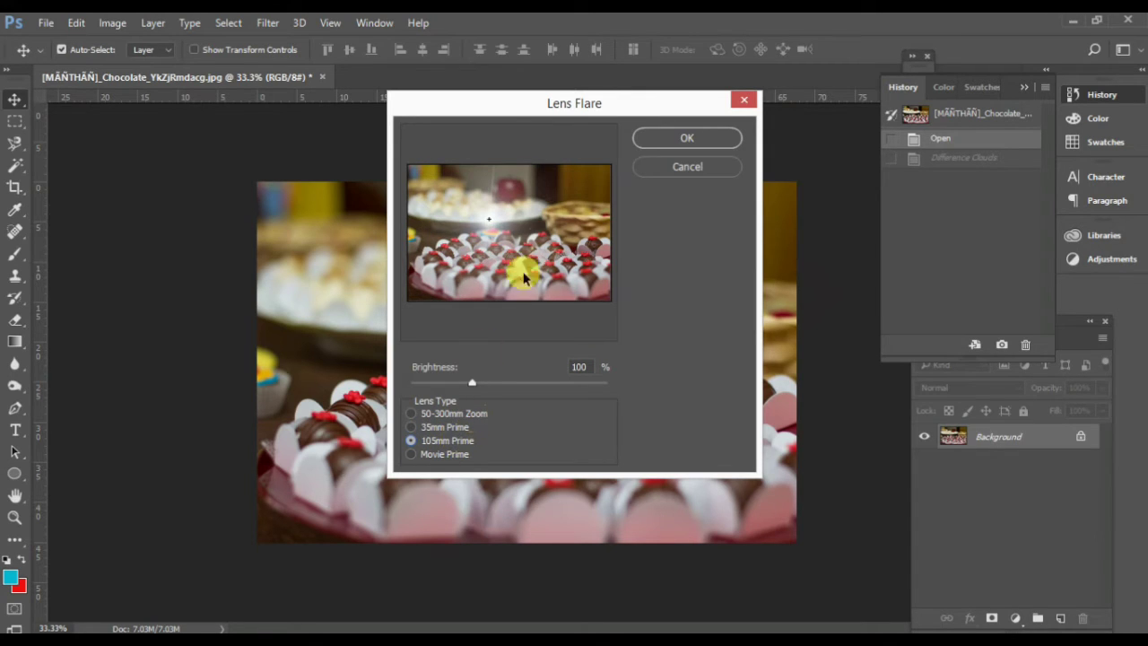
left_click(579, 206)
left_click(578, 205)
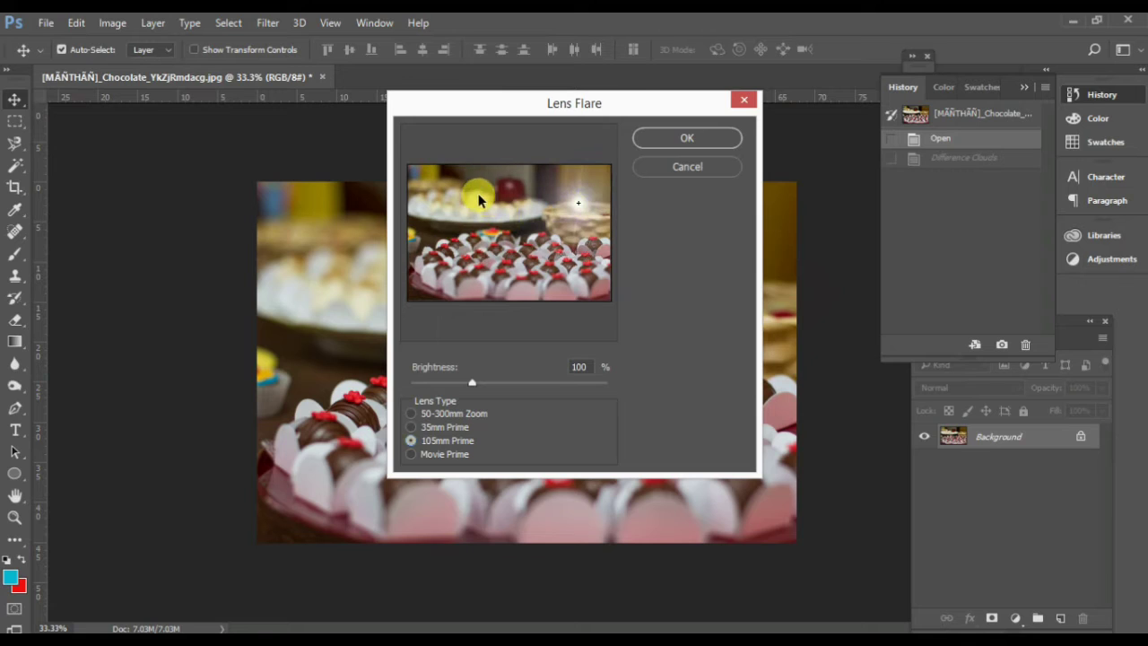
left_click(445, 237)
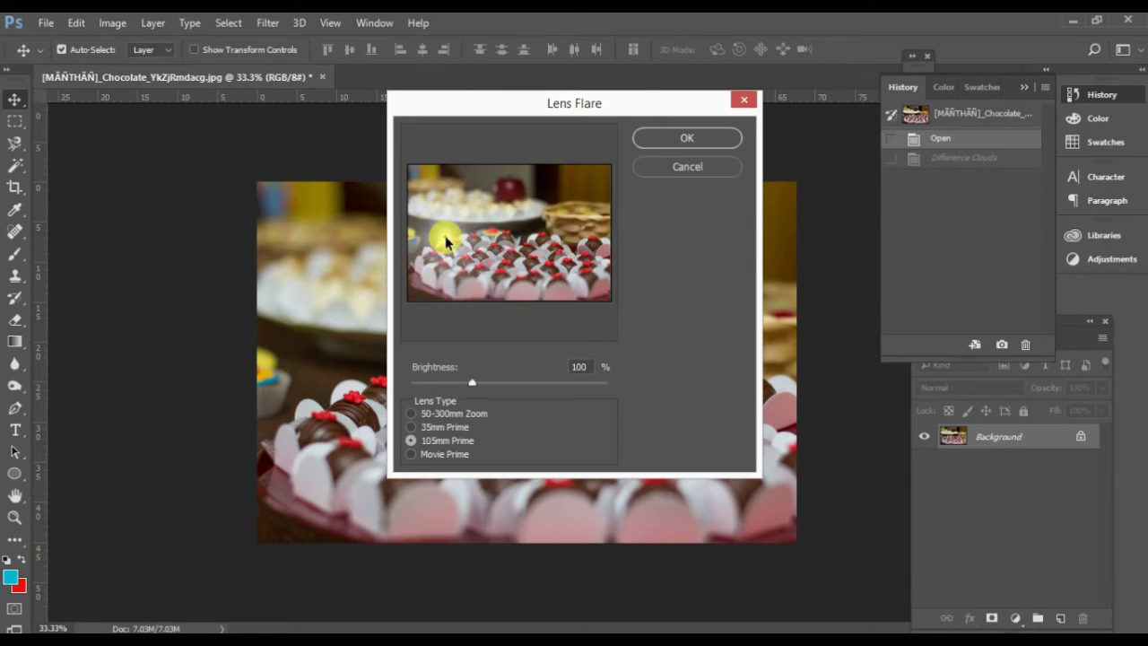
left_click(687, 139)
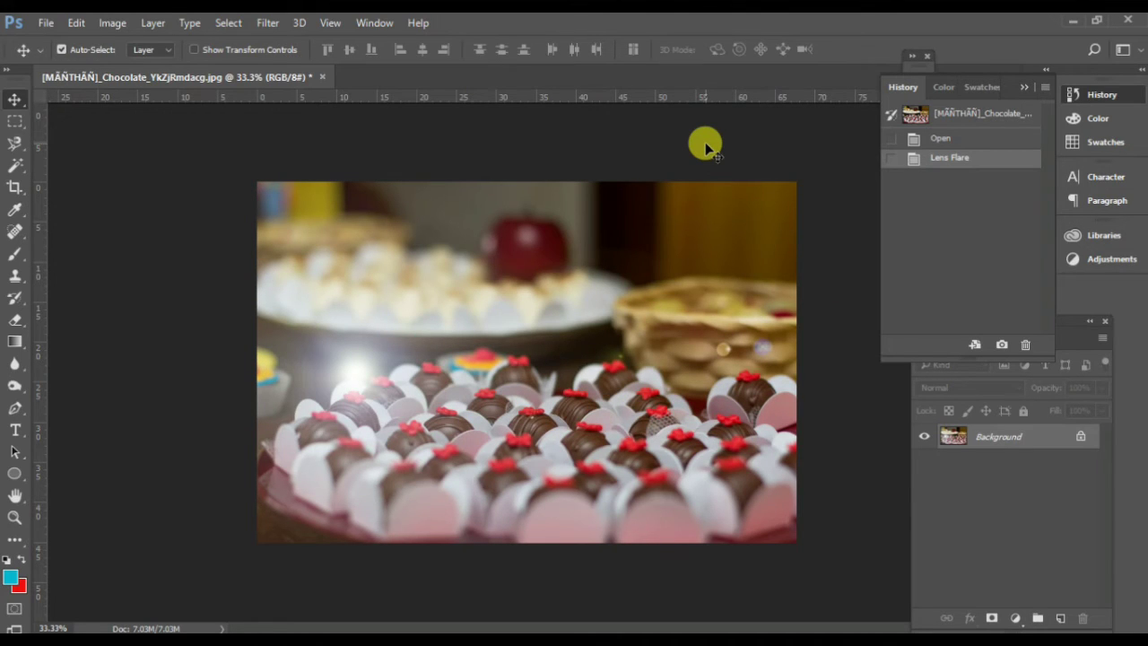
left_click(918, 139)
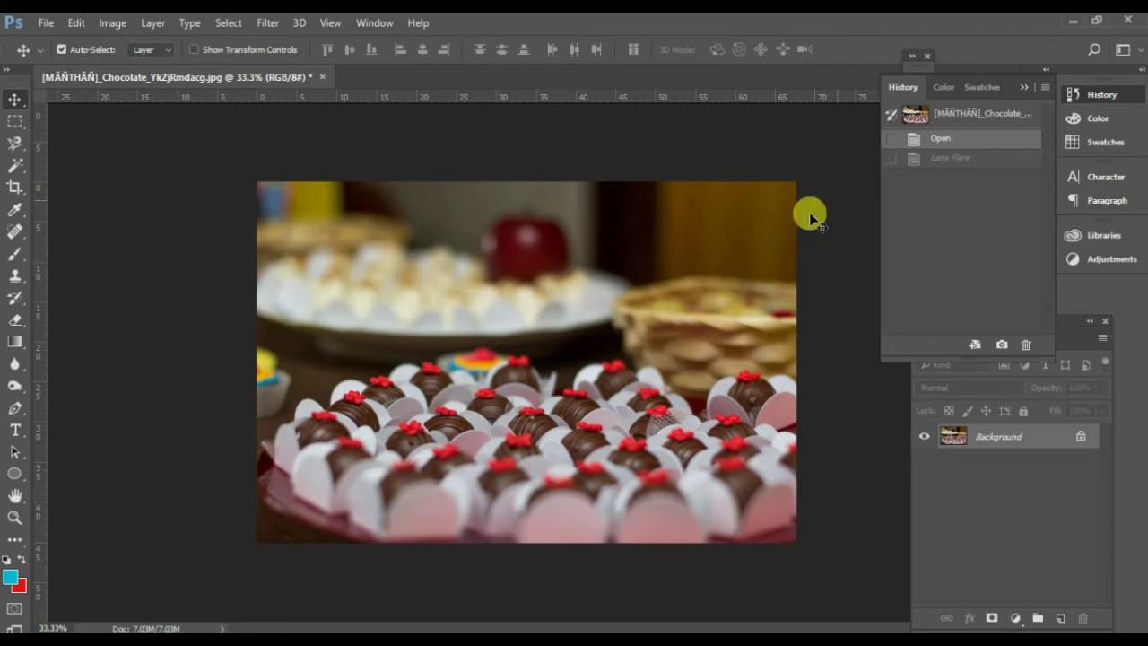
Step: Apply a 35mm Prime Lens Flare at 100% brightness, then revert to Open
left_click(269, 25)
mouse_move(389, 289)
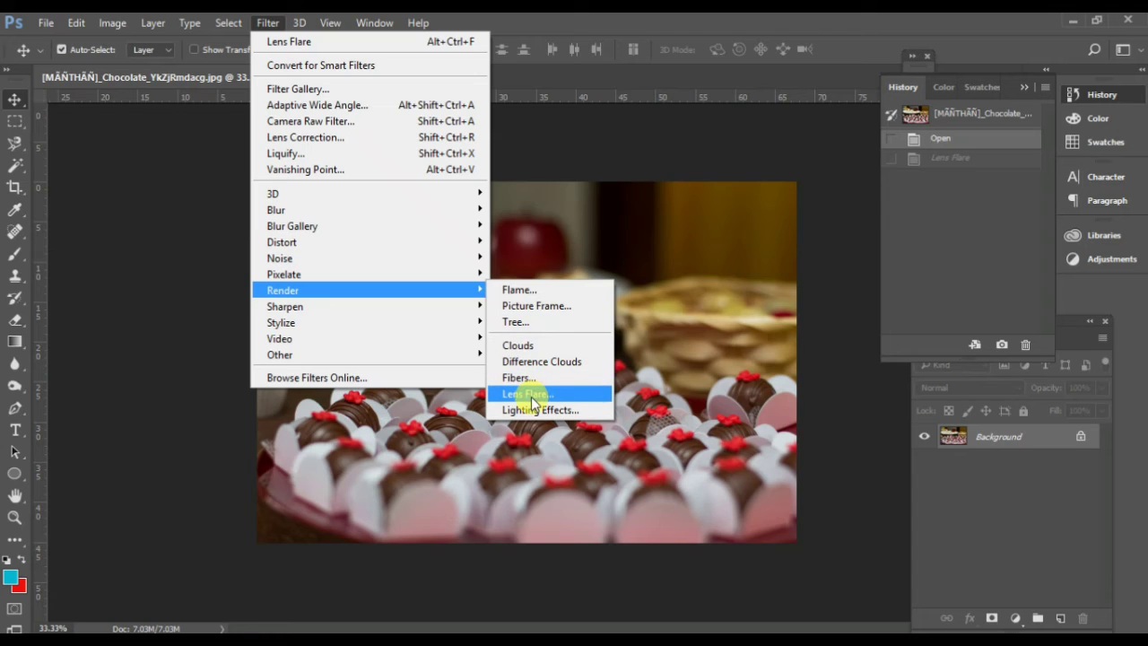
left_click(533, 401)
left_click(451, 427)
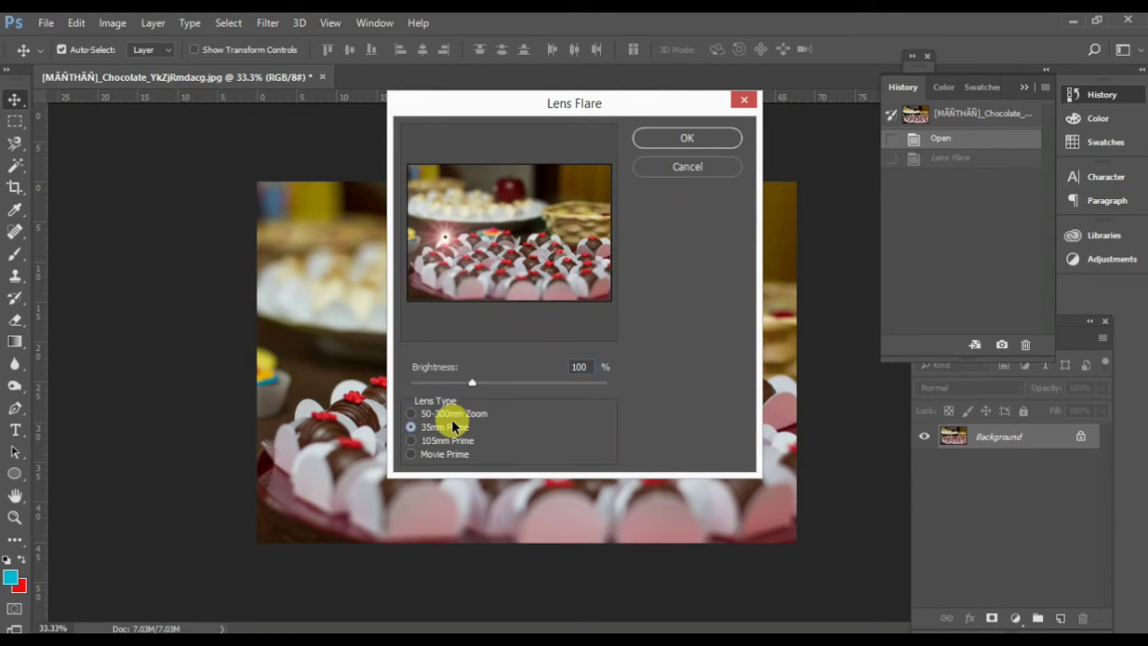
left_click(705, 141)
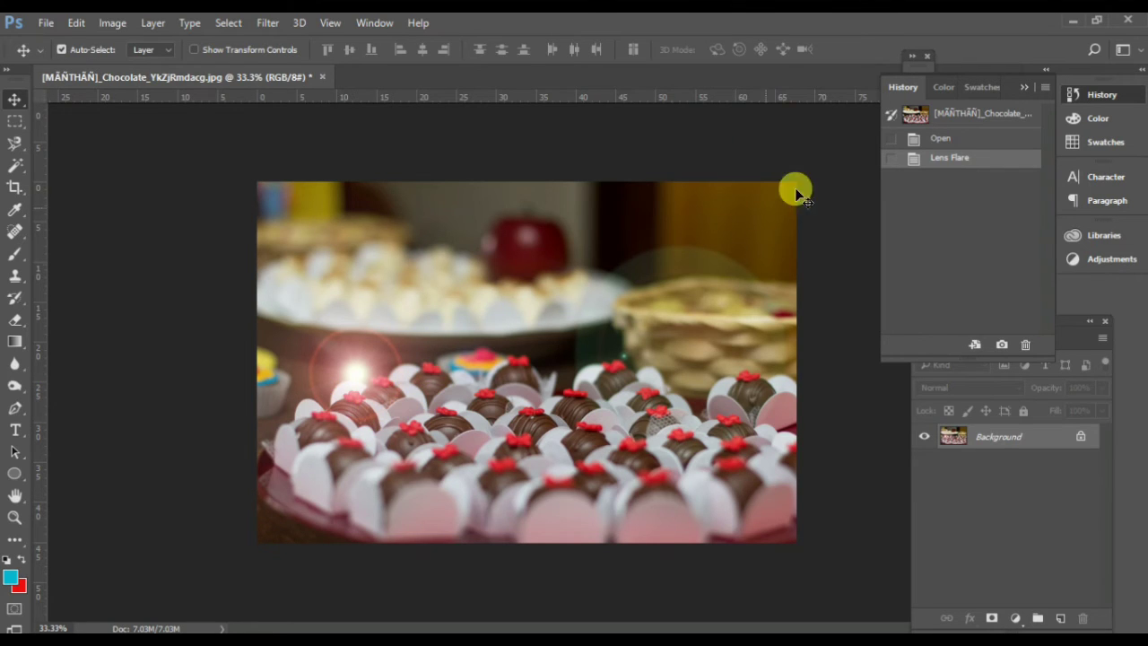
left_click(928, 141)
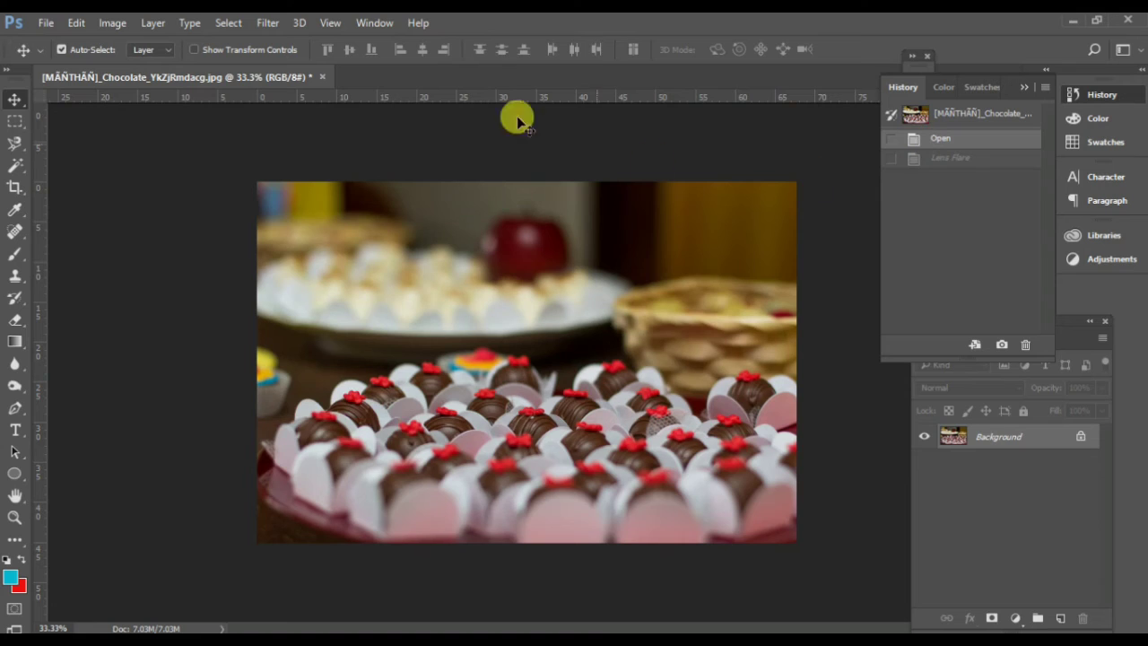
Step: Apply Sharpen Edges, revert to Open, and bring up the Filter menu again
left_click(269, 22)
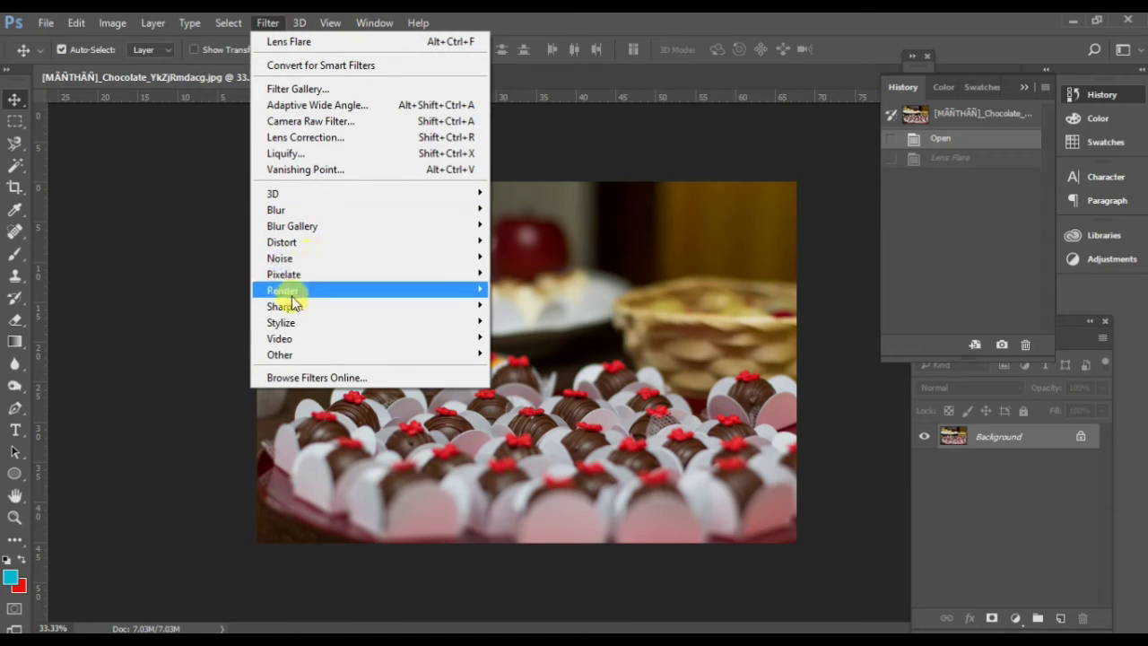
mouse_move(292, 296)
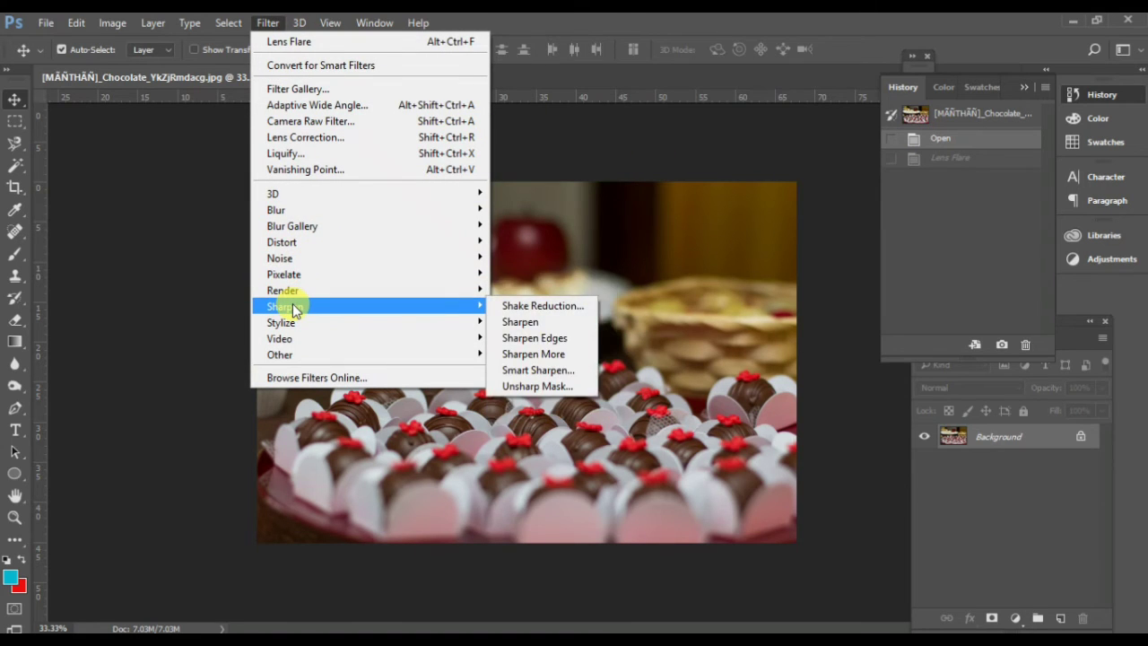
left_click(554, 338)
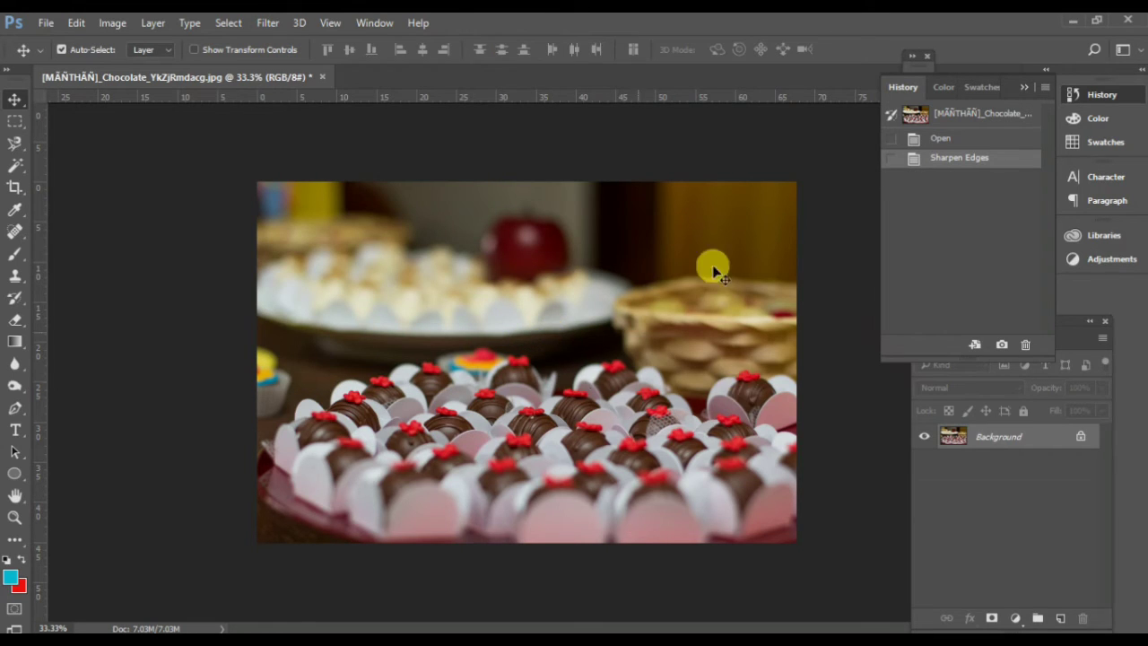
left_click(932, 139)
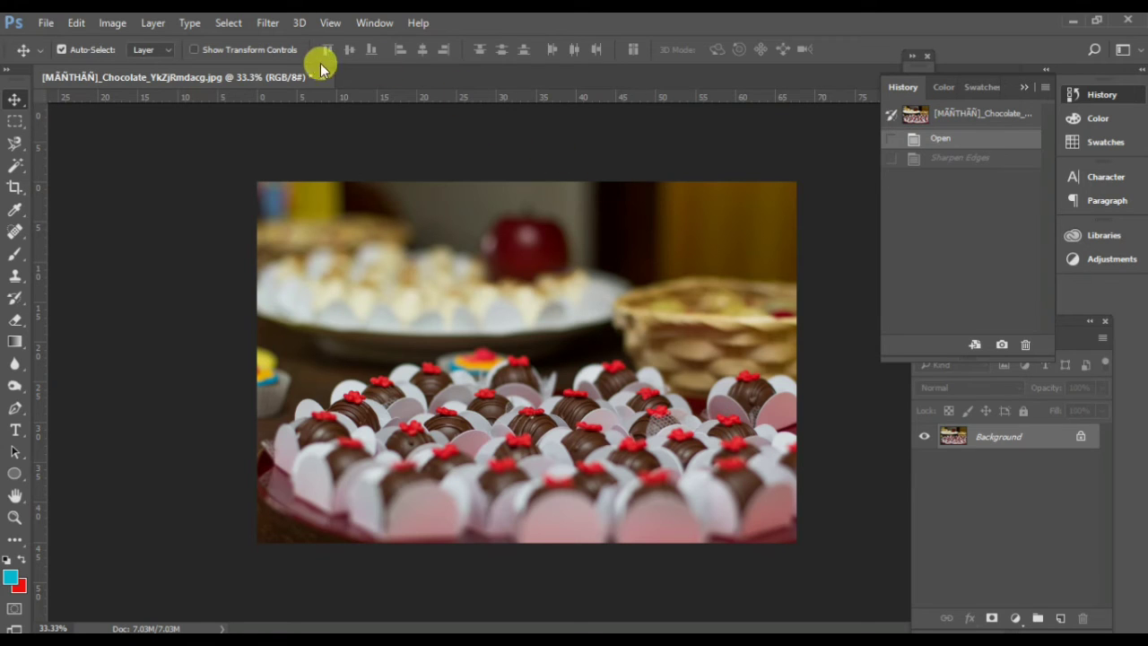
left_click(269, 22)
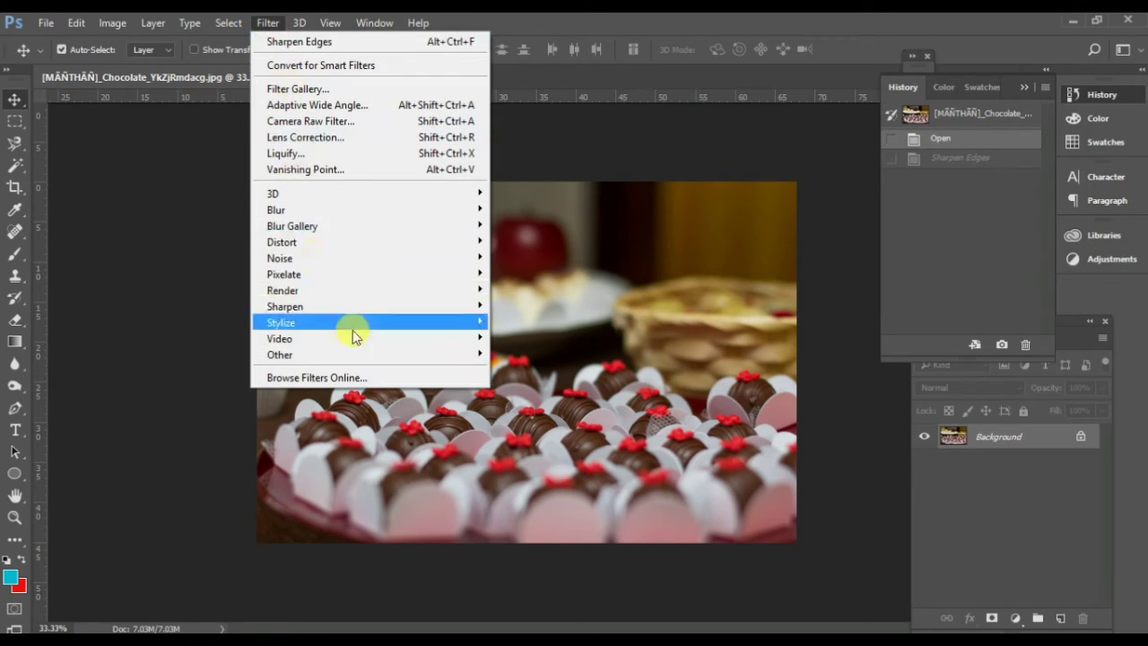
Step: Apply Oil Paint (Stylization 2.3, Cleanliness 2.3, Scale 0.8) past the driver warning, then revert to Open
mouse_move(368, 332)
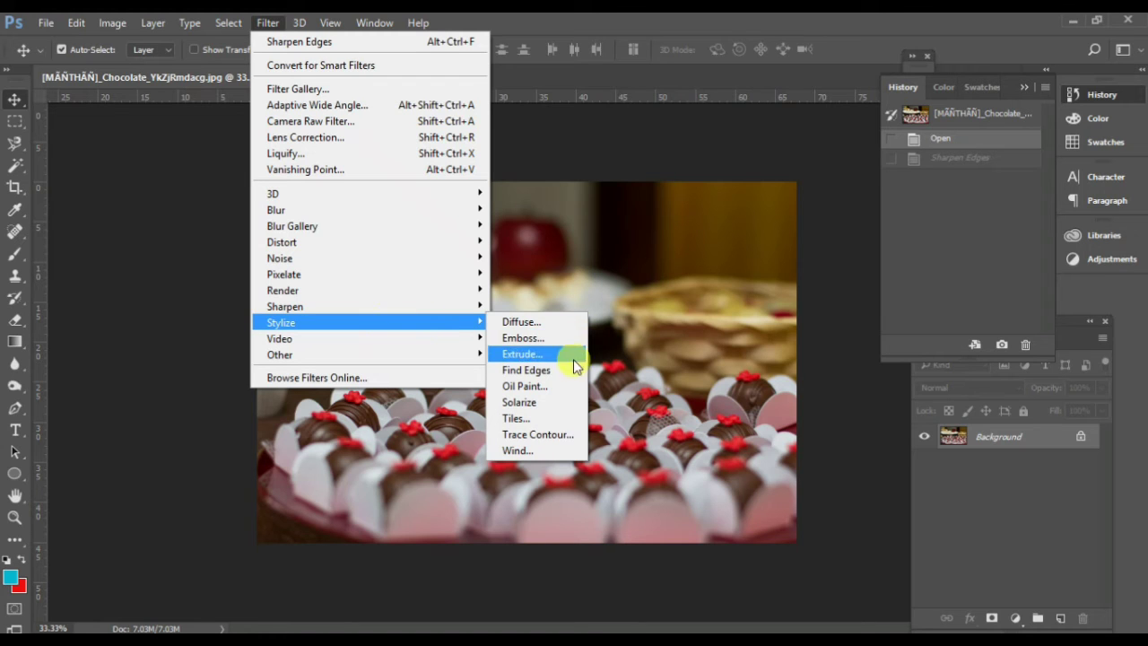
left_click(554, 384)
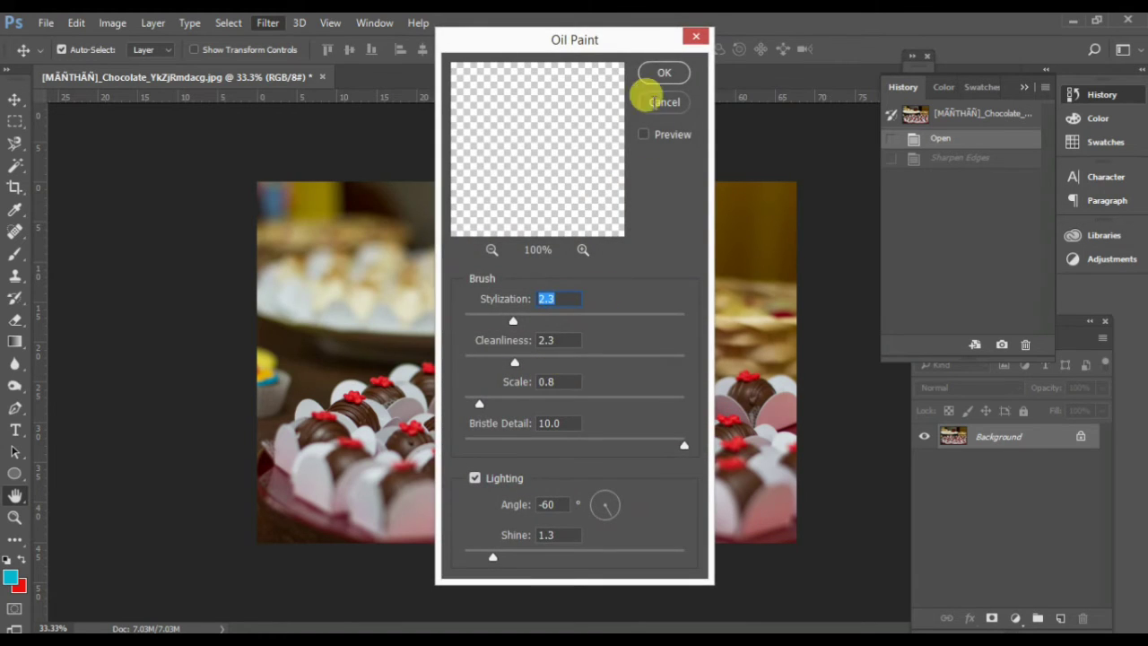
left_click(662, 74)
left_click(639, 332)
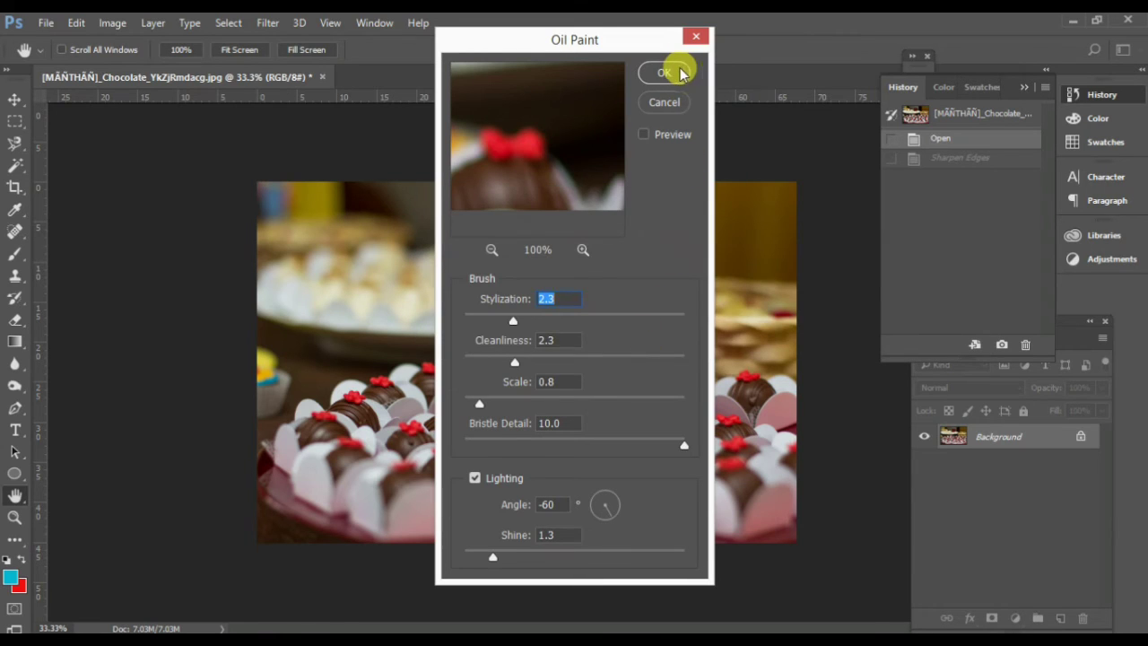
left_click(680, 74)
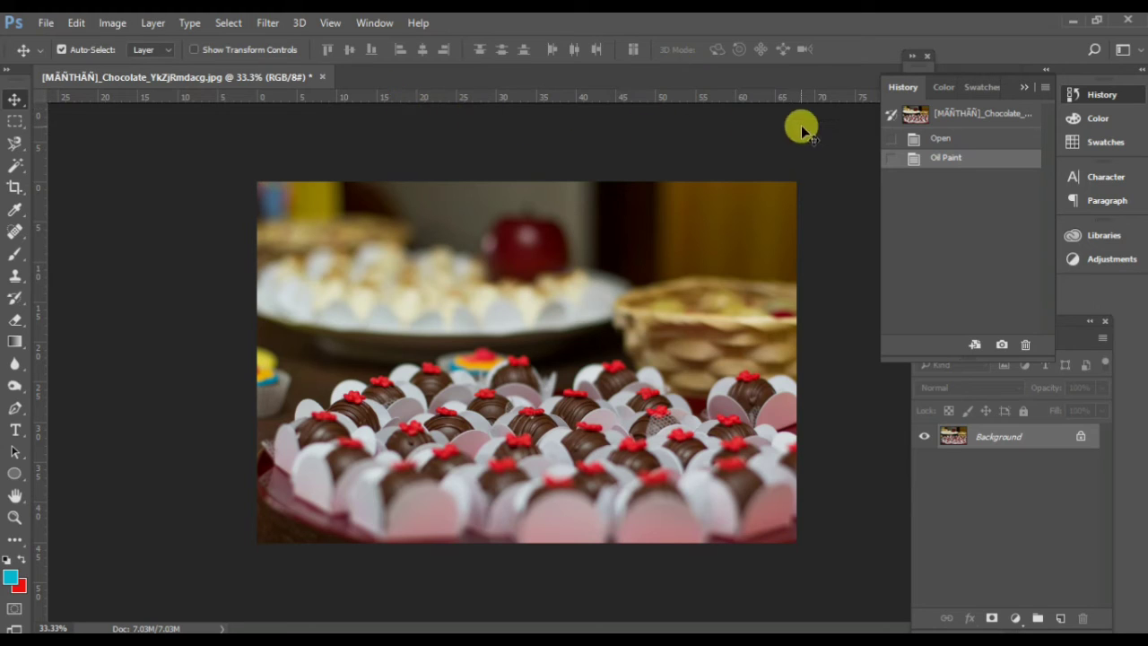
left_click(937, 139)
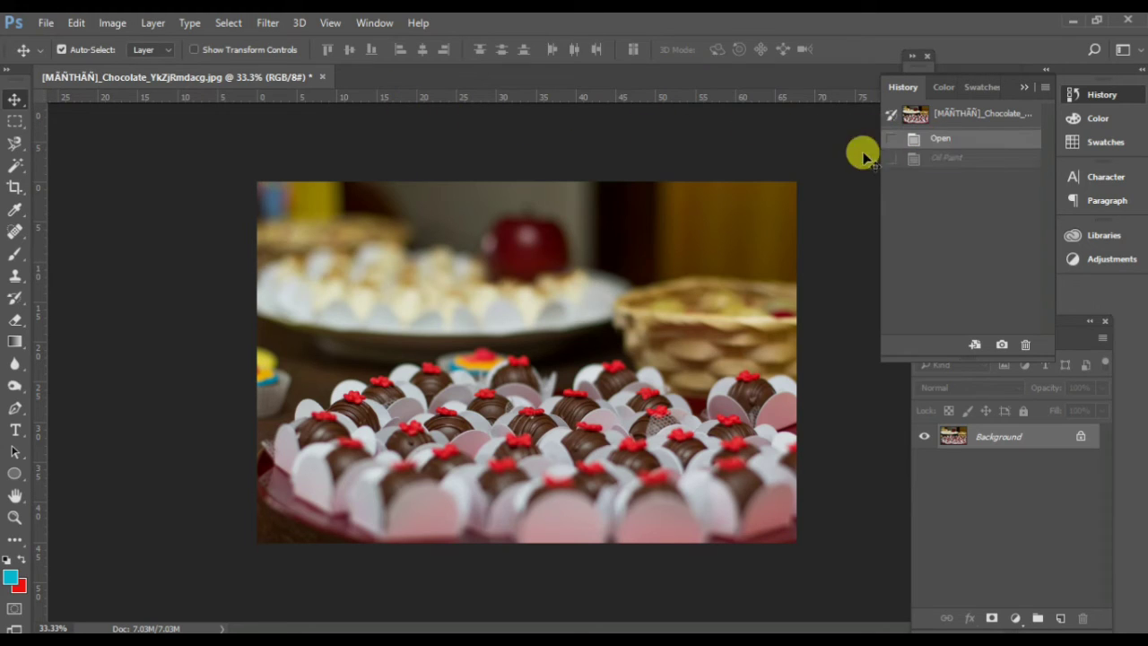
Step: Apply Stylize Tiles with 10 tiles, 10% maximum offset and Foreground Color fill
left_click(267, 22)
mouse_move(344, 323)
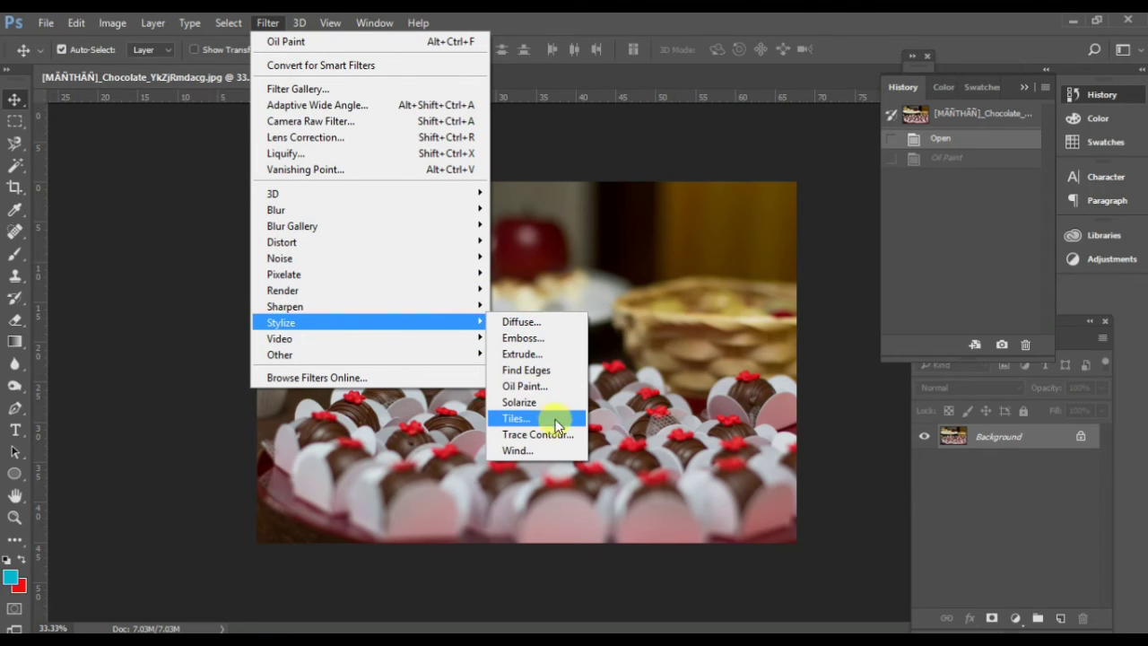
left_click(556, 422)
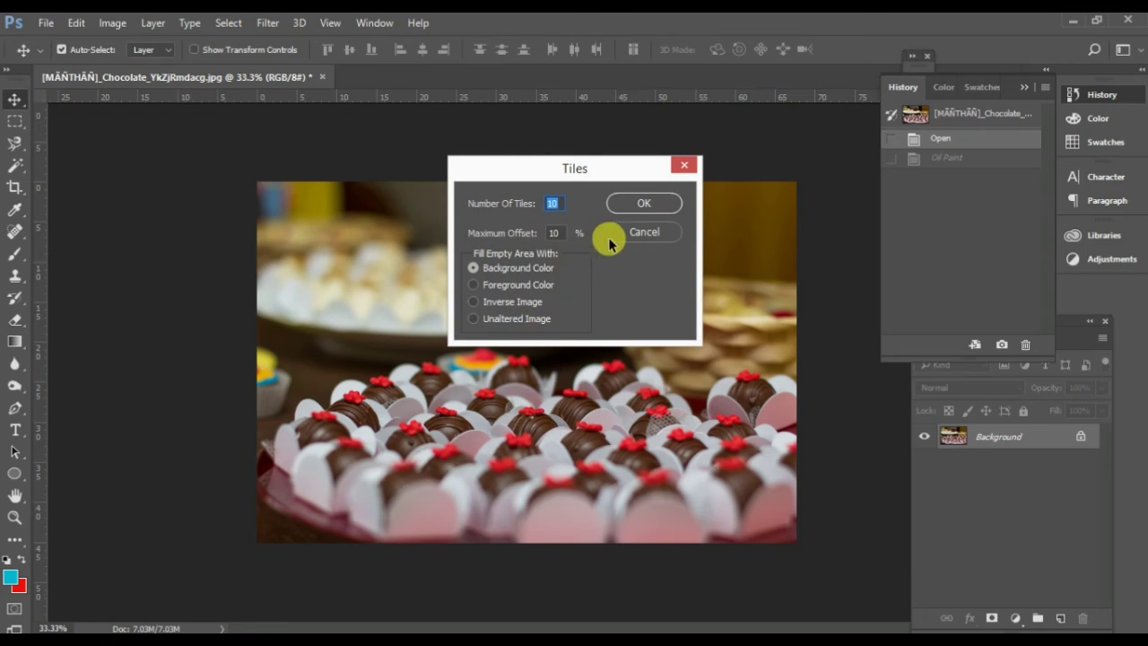
left_click(673, 197)
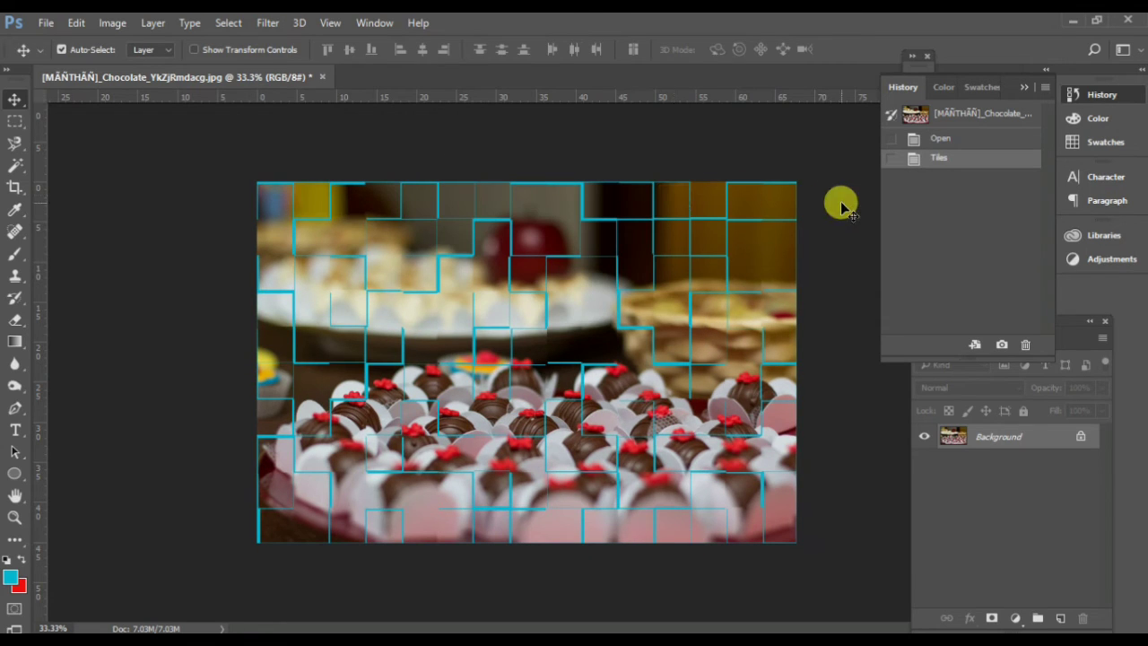